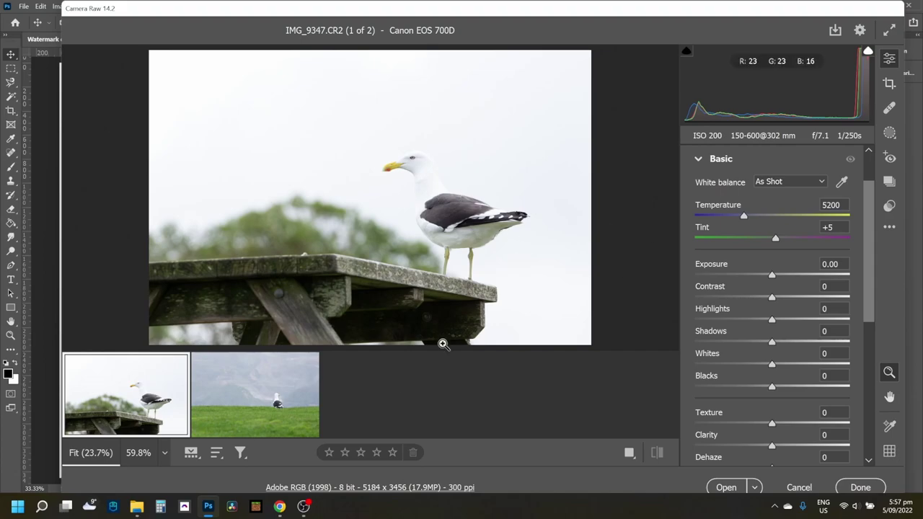
# - Warm the gull-on-table photo to 5350, darken its exposure, set Whites -11, and adjust Shadows and Blacks
pyautogui.click(443, 346)
pyautogui.moveTo(772, 275)
pyautogui.mouseDown()
pyautogui.moveTo(748, 288)
pyautogui.moveTo(761, 306)
pyautogui.mouseUp()
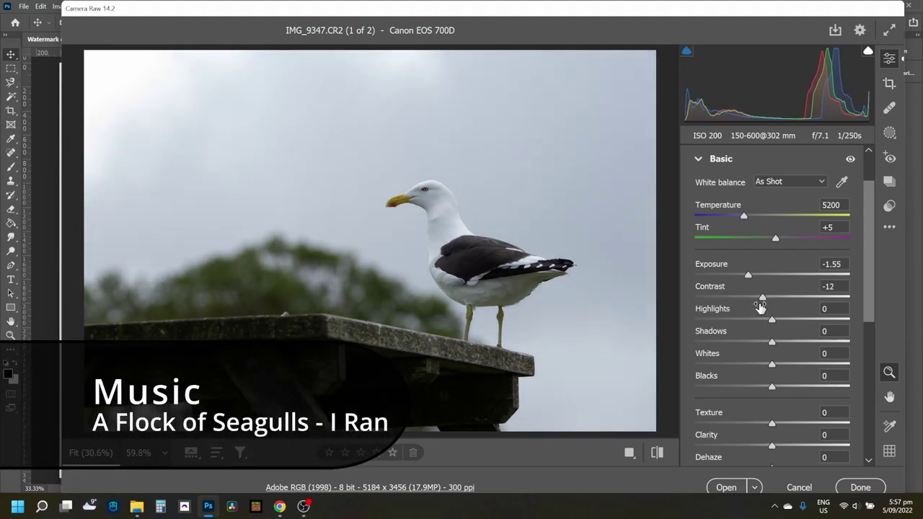
pyautogui.moveTo(745, 219); pyautogui.dragTo(748, 223)
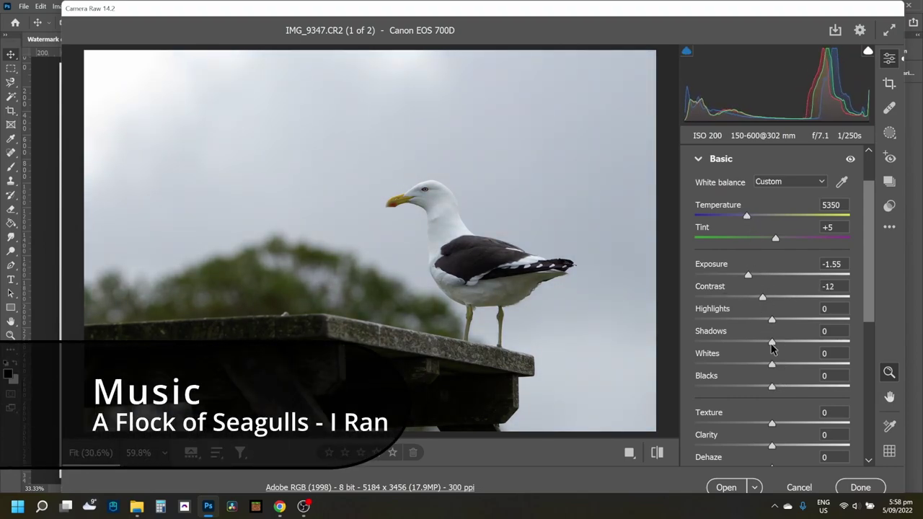
pyautogui.moveTo(772, 350); pyautogui.dragTo(774, 349)
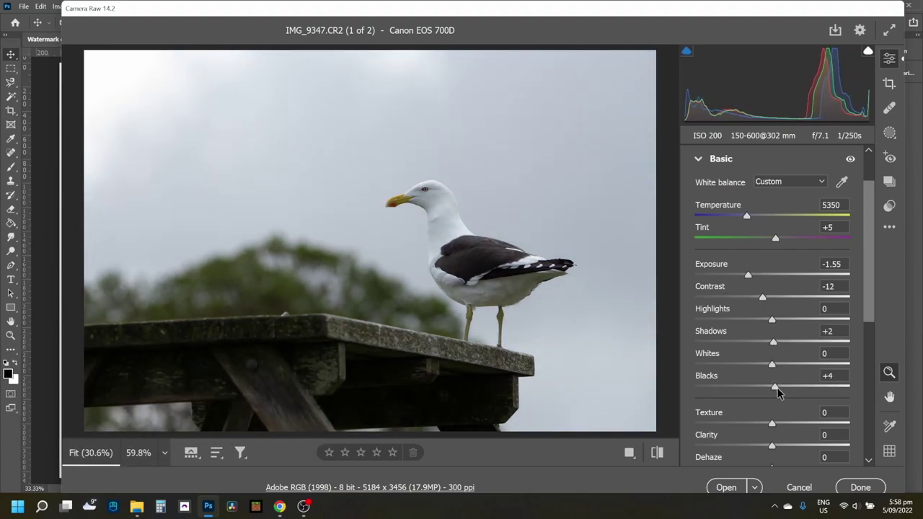
pyautogui.moveTo(778, 392); pyautogui.dragTo(769, 392)
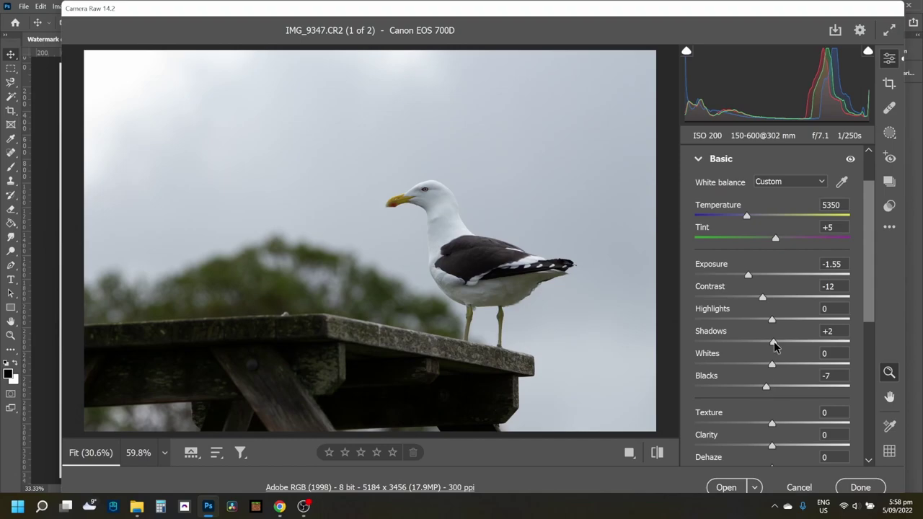
pyautogui.moveTo(775, 345); pyautogui.dragTo(763, 364)
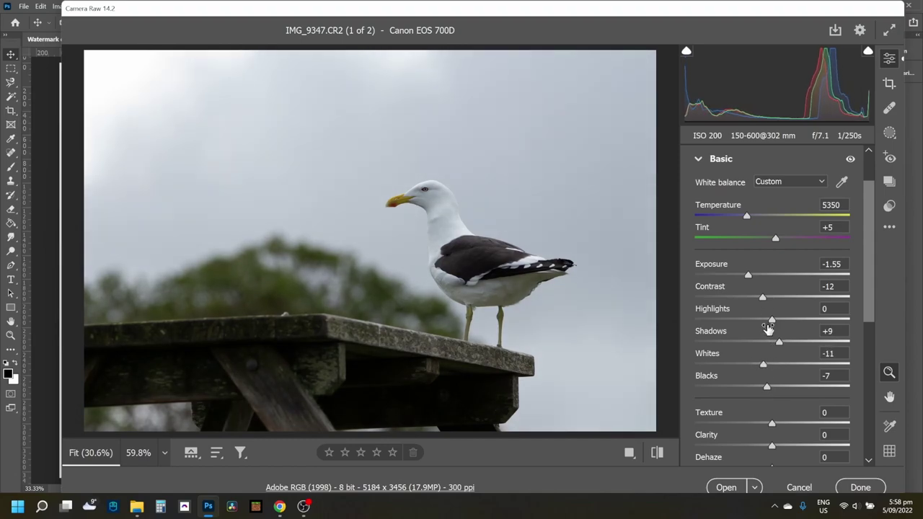
pyautogui.moveTo(764, 323)
pyautogui.mouseDown()
pyautogui.moveTo(784, 324)
pyautogui.moveTo(774, 329)
pyautogui.mouseUp()
pyautogui.scroll(-1, 755, 292)
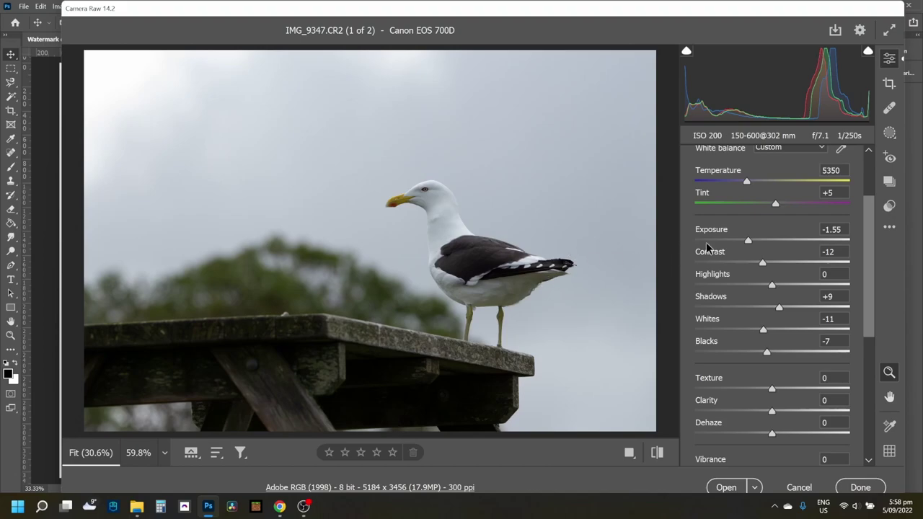
# - Refine Exposure to -1.30 and Blacks to -12, fine-tuning temperature and shadows
pyautogui.moveTo(748, 241); pyautogui.dragTo(751, 242)
pyautogui.moveTo(747, 181); pyautogui.dragTo(746, 181)
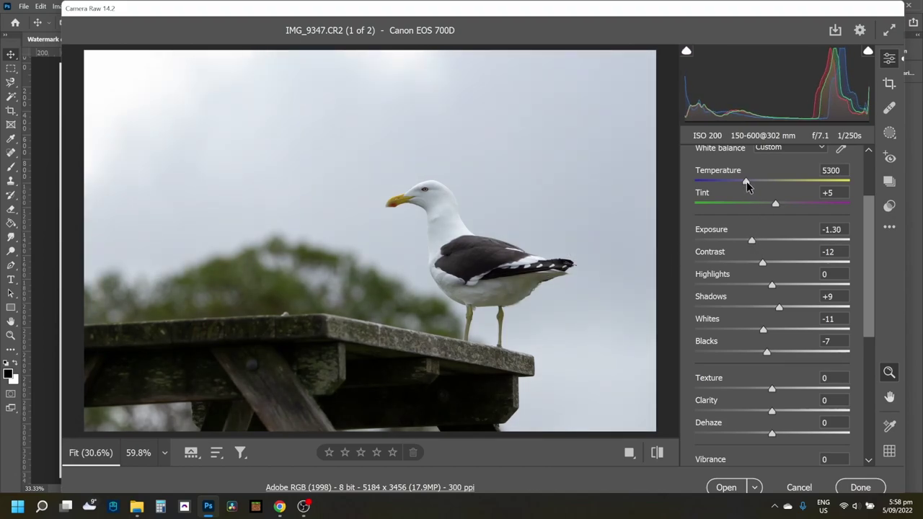
pyautogui.moveTo(782, 303); pyautogui.dragTo(775, 305)
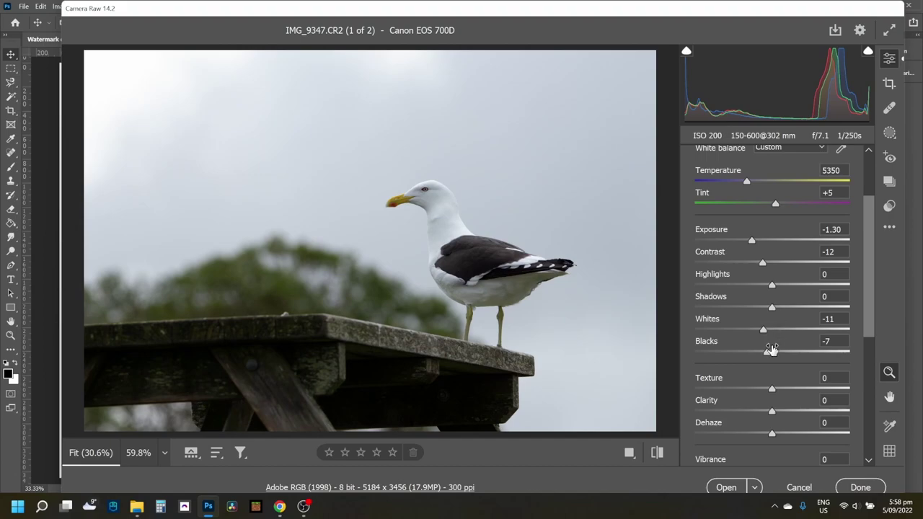
pyautogui.moveTo(771, 349); pyautogui.dragTo(760, 353)
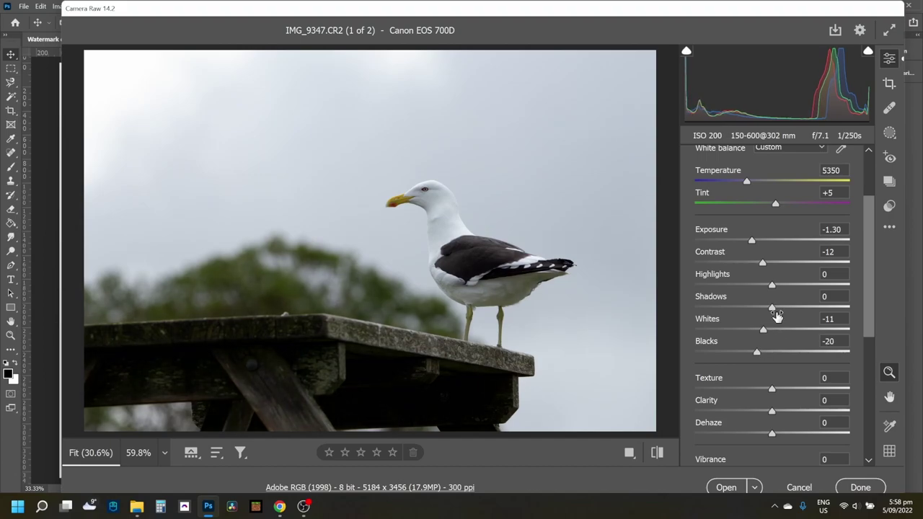
pyautogui.moveTo(772, 308)
pyautogui.mouseDown()
pyautogui.moveTo(765, 285)
pyautogui.moveTo(777, 263)
pyautogui.mouseUp()
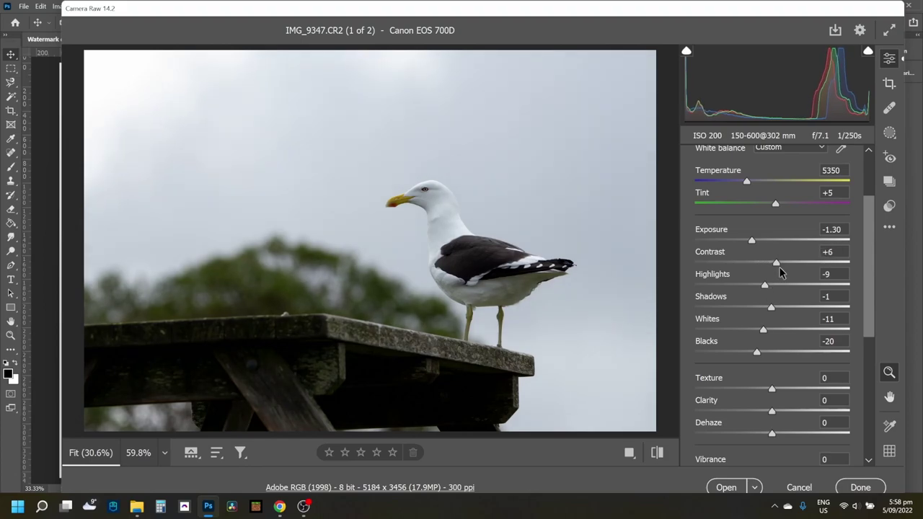
pyautogui.moveTo(756, 352); pyautogui.dragTo(762, 354)
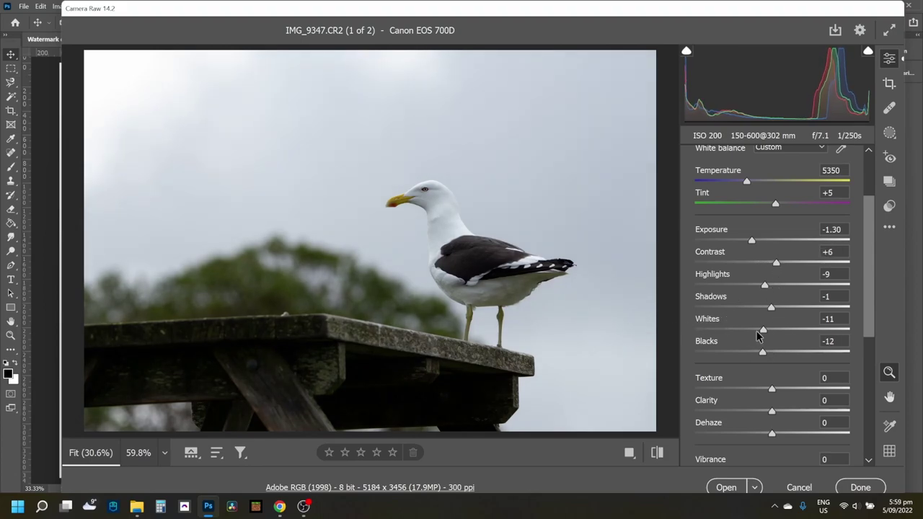
pyautogui.scroll(-2, 758, 336)
# - Add Dehaze +8 and Vibrance +4 to the gull-on-table photo
pyautogui.moveTo(771, 402); pyautogui.dragTo(775, 401)
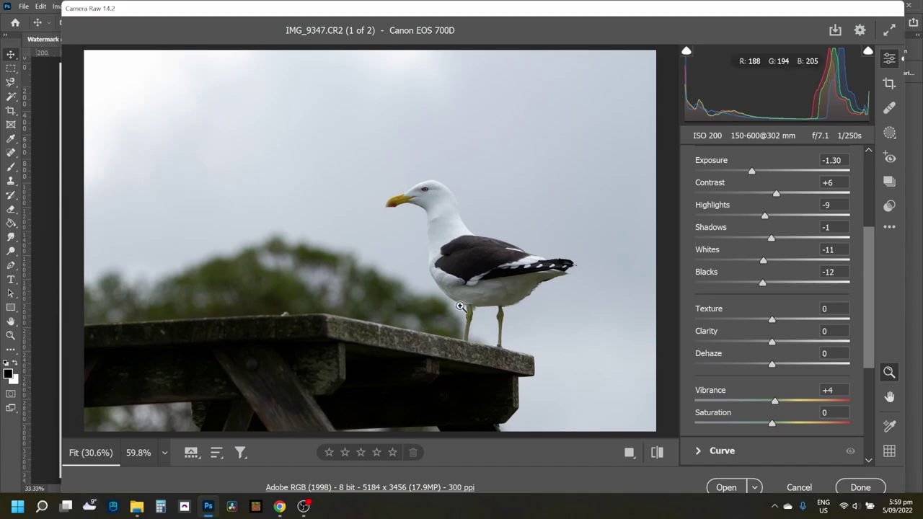
pyautogui.moveTo(772, 364); pyautogui.dragTo(782, 368)
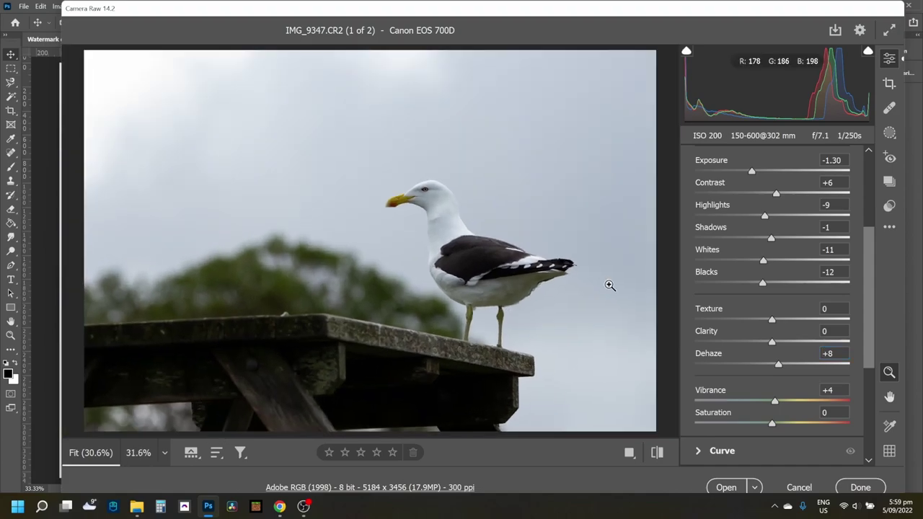
pyautogui.scroll(-1, 710, 361)
pyautogui.click(714, 448)
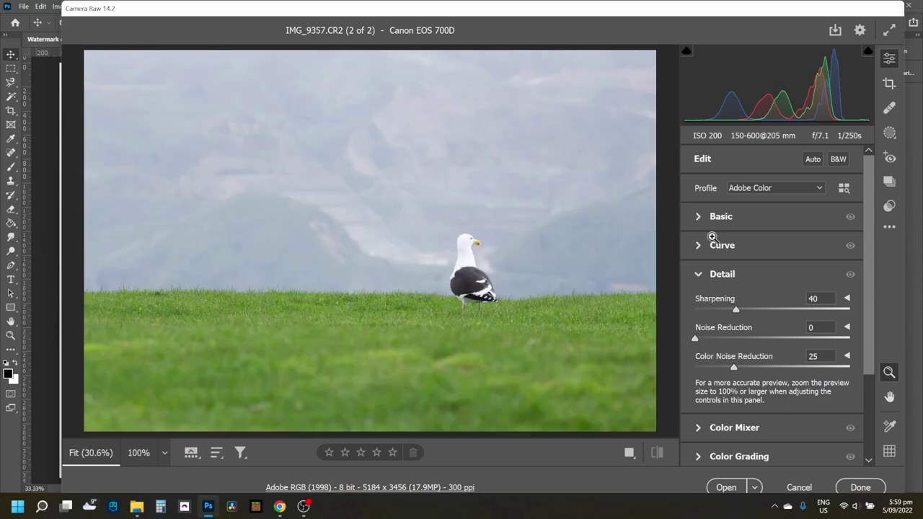
# - Give the gull-on-grass photo Exposure -0.95, Contrast -7 and Temperature 5400
pyautogui.click(708, 219)
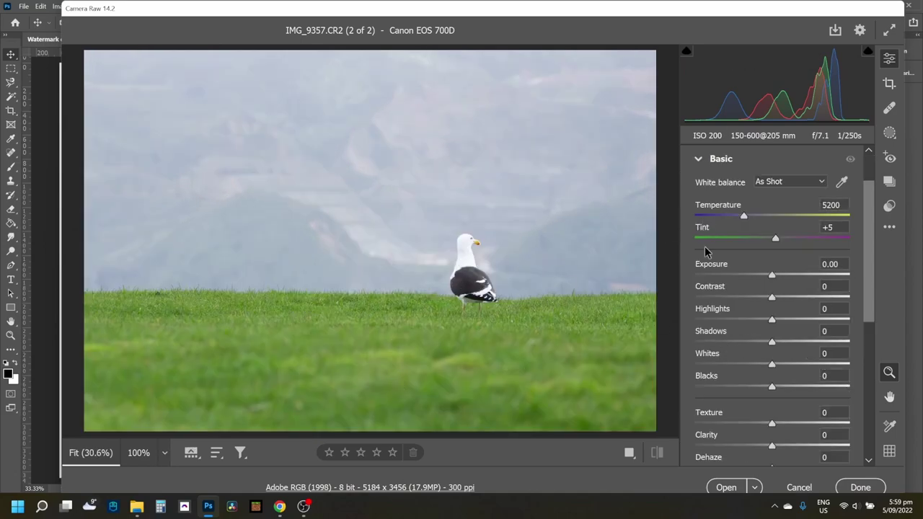
pyautogui.moveTo(773, 277); pyautogui.dragTo(761, 282)
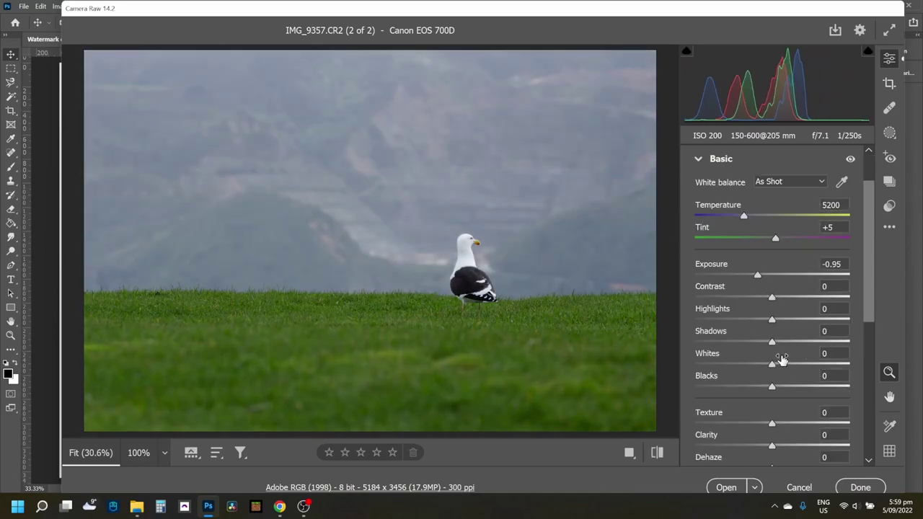
pyautogui.scroll(-1, 783, 359)
pyautogui.moveTo(772, 433)
pyautogui.mouseDown()
pyautogui.moveTo(865, 442)
pyautogui.moveTo(787, 437)
pyautogui.mouseUp()
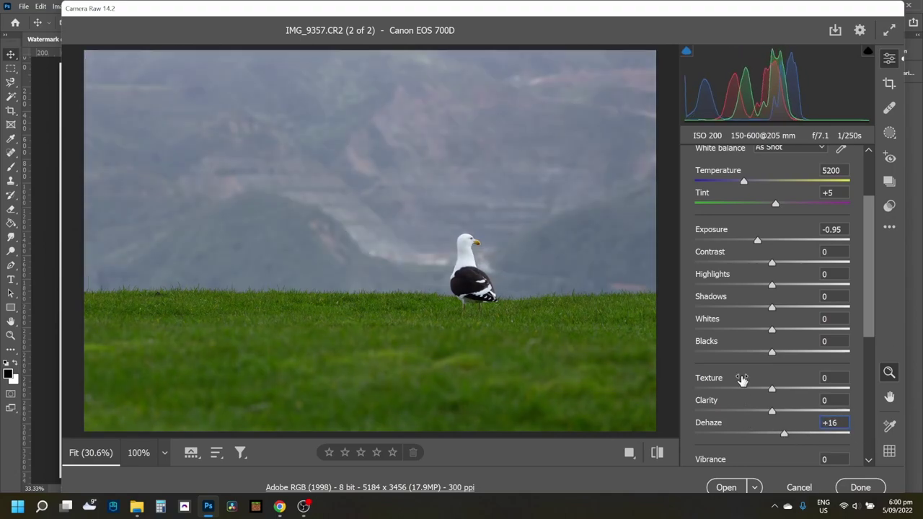
pyautogui.moveTo(770, 266)
pyautogui.mouseDown()
pyautogui.moveTo(783, 264)
pyautogui.moveTo(769, 282)
pyautogui.mouseUp()
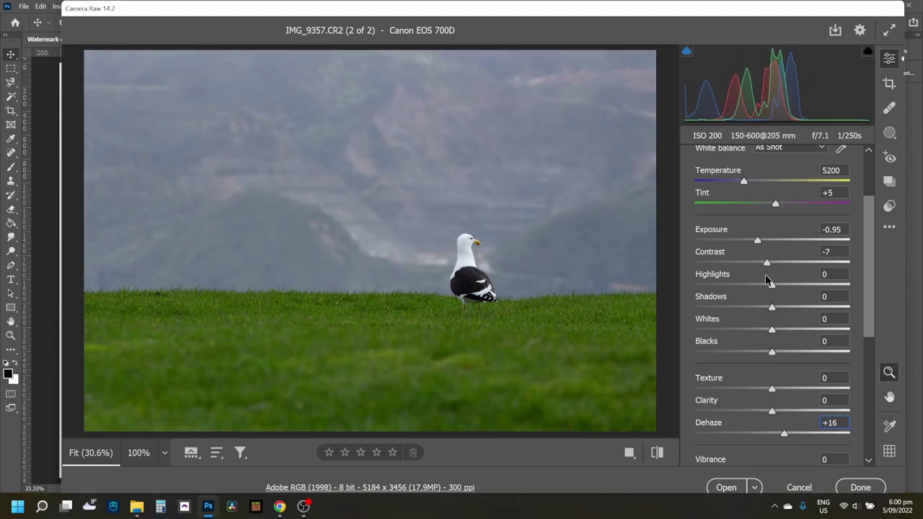
pyautogui.moveTo(745, 184); pyautogui.dragTo(749, 187)
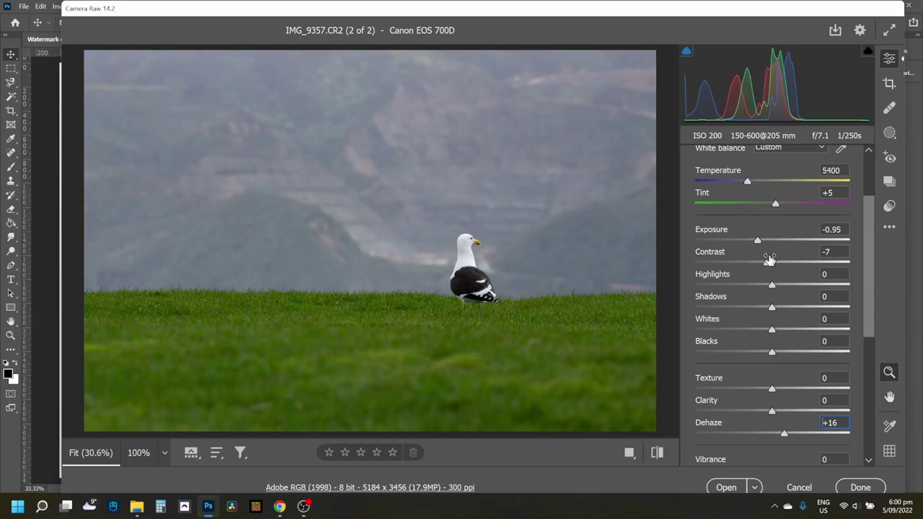
# - Set Highlights -23, Blacks -11, Shadows +20, Dehaze +16 and Vibrance -5
pyautogui.moveTo(772, 285)
pyautogui.mouseDown()
pyautogui.moveTo(783, 287)
pyautogui.moveTo(739, 288)
pyautogui.moveTo(746, 313)
pyautogui.moveTo(771, 310)
pyautogui.mouseUp()
pyautogui.moveTo(774, 357); pyautogui.dragTo(764, 357)
pyautogui.moveTo(770, 309); pyautogui.dragTo(786, 310)
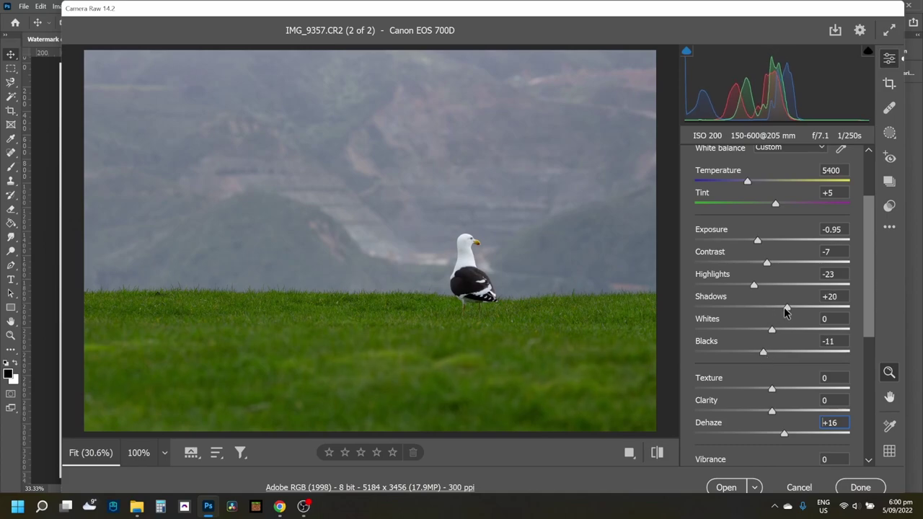
pyautogui.scroll(-1, 759, 401)
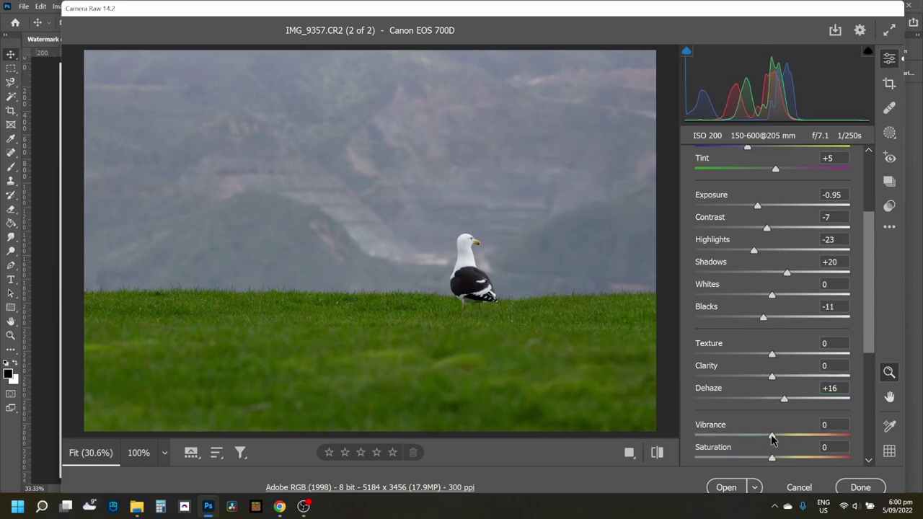
pyautogui.moveTo(772, 436); pyautogui.dragTo(769, 437)
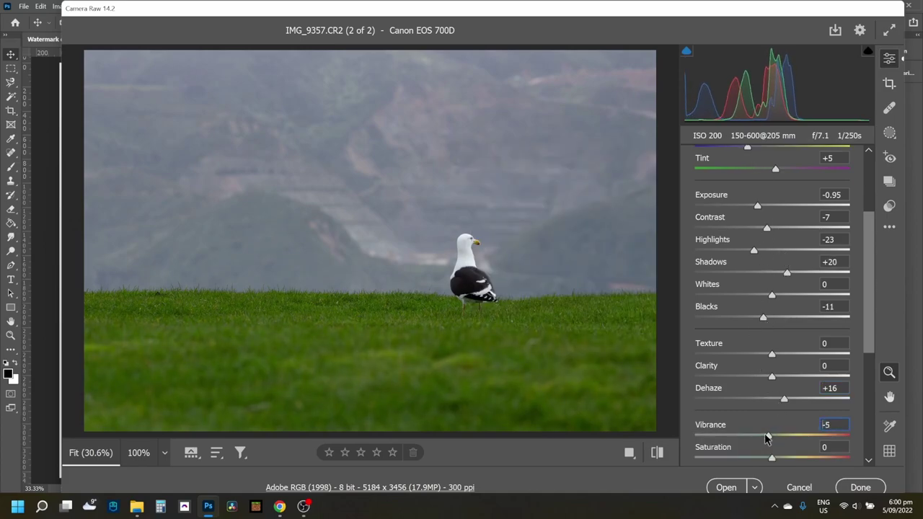
# - Zoom in to check the gull, then open both edited photos in Photoshop
pyautogui.click(526, 284)
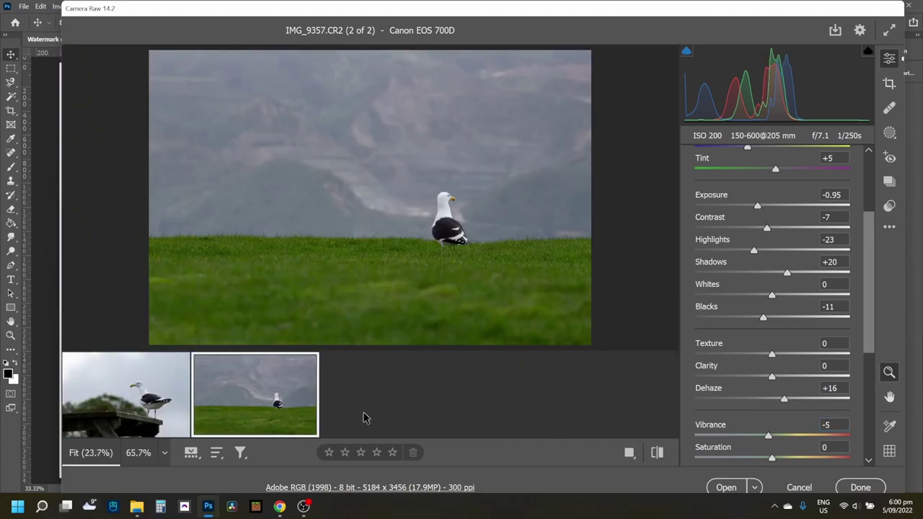
pyautogui.hotkey('ctrl', 'a')
pyautogui.press('Return')
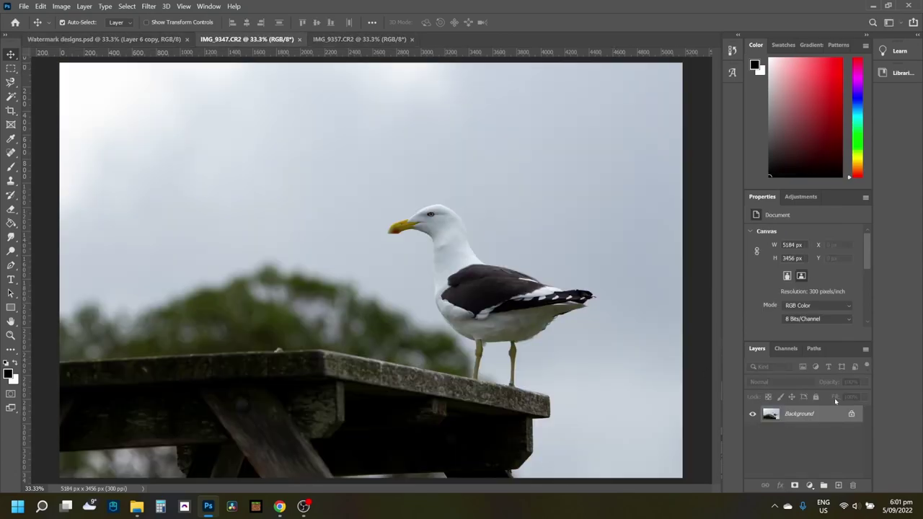
# - Unlock the Background layer and enlarge the photo to 7252 × 4835 px
pyautogui.click(851, 414)
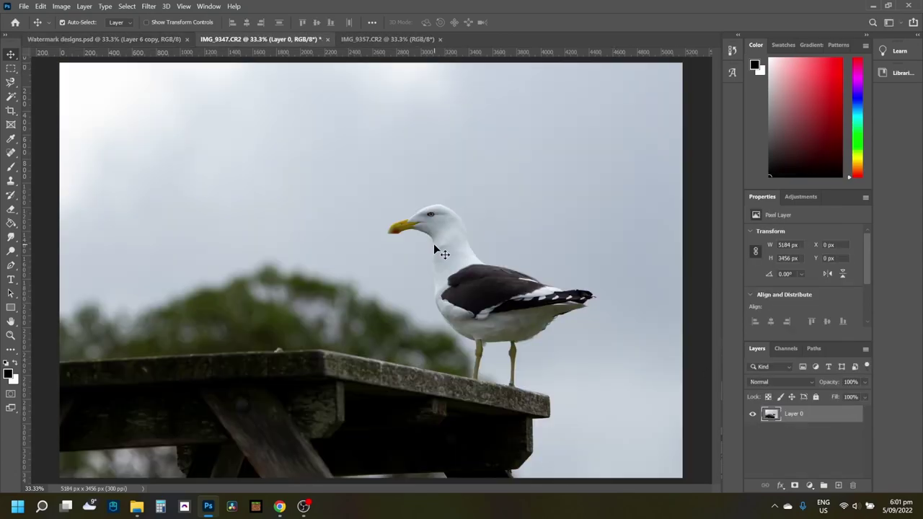
pyautogui.hotkey('ctrl', '-')
pyautogui.hotkey('ctrl', '-')
pyautogui.hotkey('ctrl', 't')
pyautogui.moveTo(527, 374); pyautogui.dragTo(552, 390)
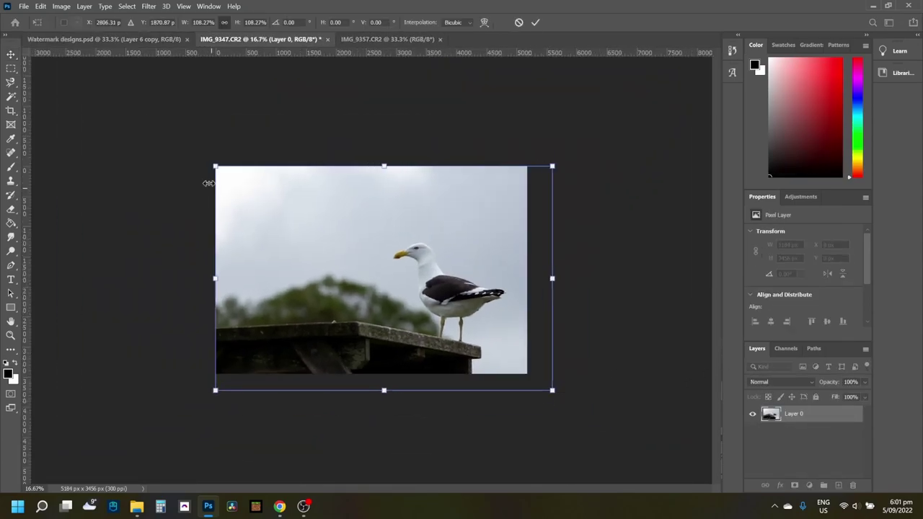
pyautogui.moveTo(215, 166)
pyautogui.mouseDown()
pyautogui.moveTo(119, 125)
pyautogui.moveTo(128, 110)
pyautogui.mouseUp()
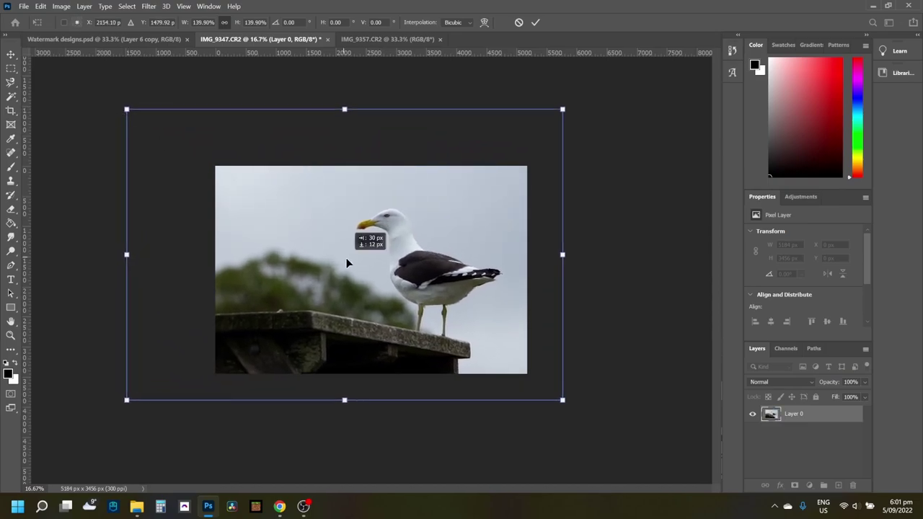
pyautogui.press('Return')
# - Shift the enlarged photo down and duplicate it as Layer 0 copy beneath the original
pyautogui.hotkey('ctrl', '+')
pyautogui.moveTo(472, 265)
pyautogui.mouseDown()
pyautogui.moveTo(472, 275)
pyautogui.moveTo(517, 251)
pyautogui.mouseUp()
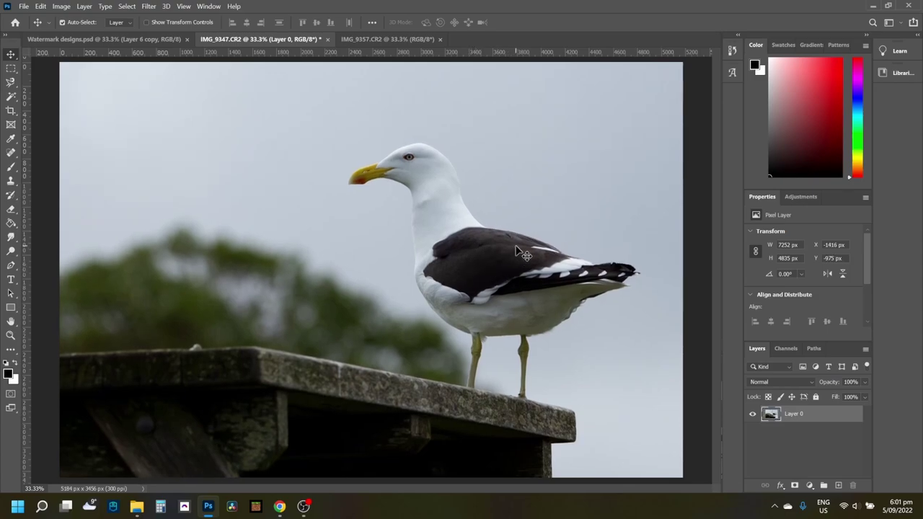
pyautogui.hotkey('ctrl', 'j')
pyautogui.moveTo(806, 417); pyautogui.dragTo(805, 437)
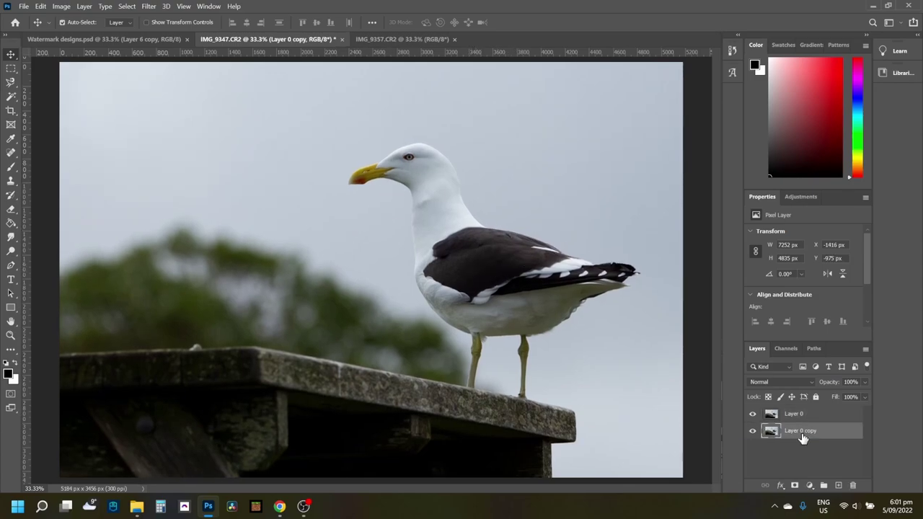
# - Hide Layer 0 and apply the Camera Raw filter to Layer 0 copy
pyautogui.keyDown('alt'); pyautogui.click(753, 431); pyautogui.keyUp('alt')
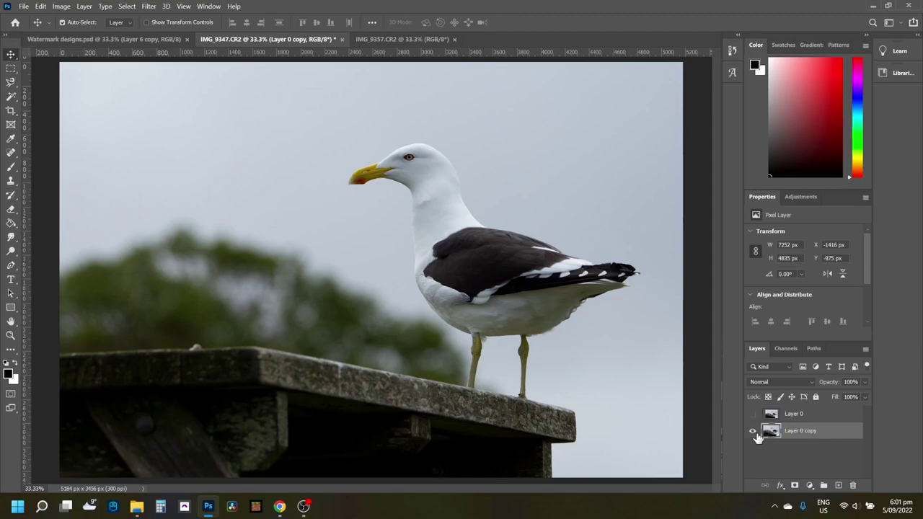
pyautogui.click(149, 6)
pyautogui.click(174, 64)
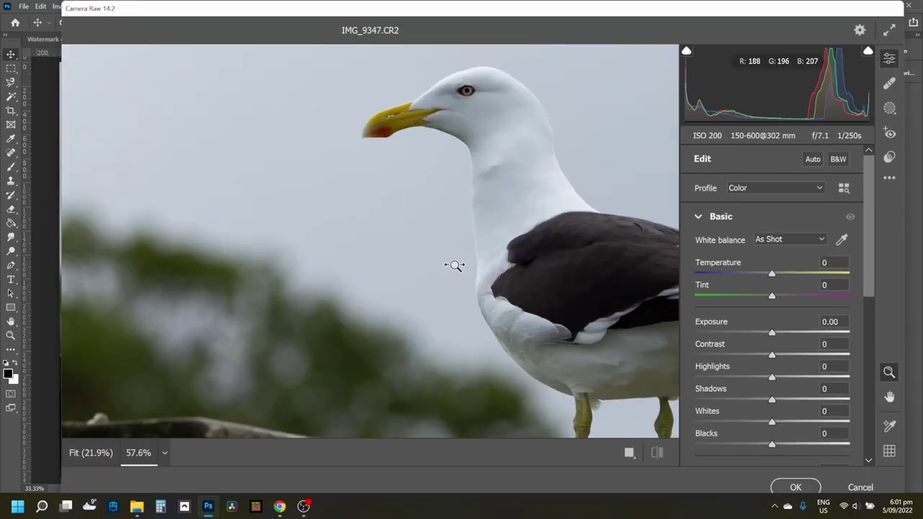
pyautogui.scroll(3, 454, 266)
pyautogui.scroll(-3, 361, 339)
pyautogui.scroll(-3, 738, 356)
pyautogui.scroll(-3, 714, 346)
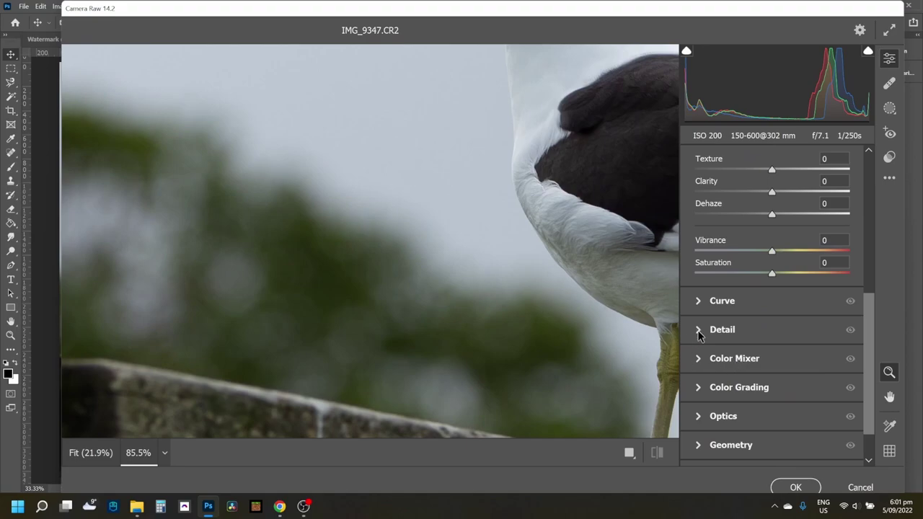
# - Set luminance noise reduction to 54, apply it, and fit the photo on screen
pyautogui.click(699, 331)
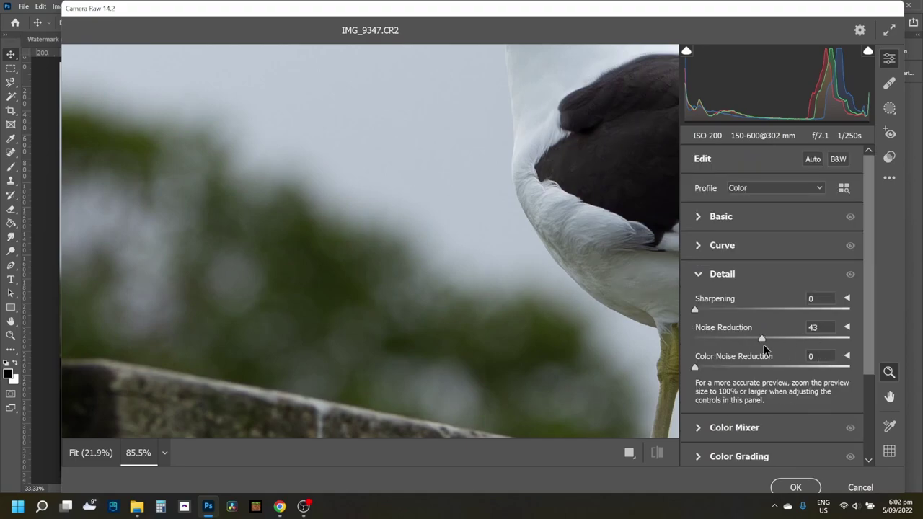
pyautogui.moveTo(777, 351); pyautogui.dragTo(757, 351)
pyautogui.click(795, 488)
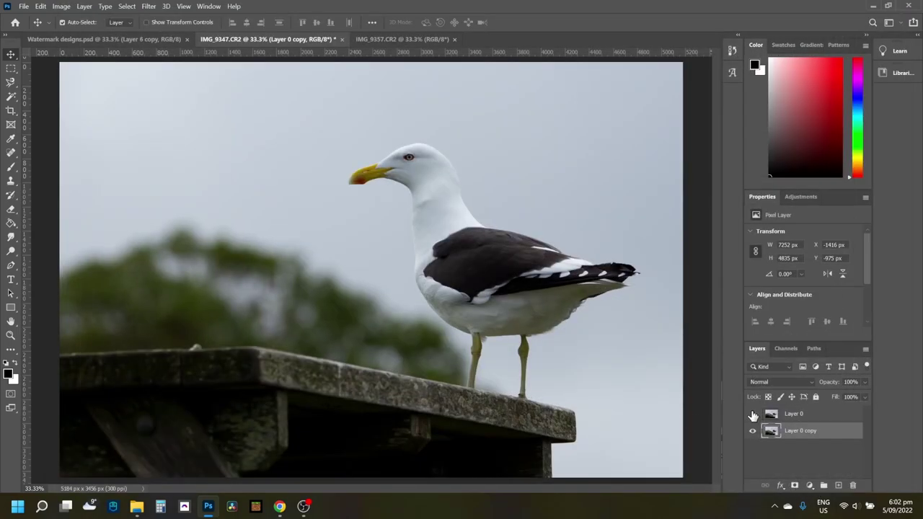
pyautogui.scroll(3, 375, 328)
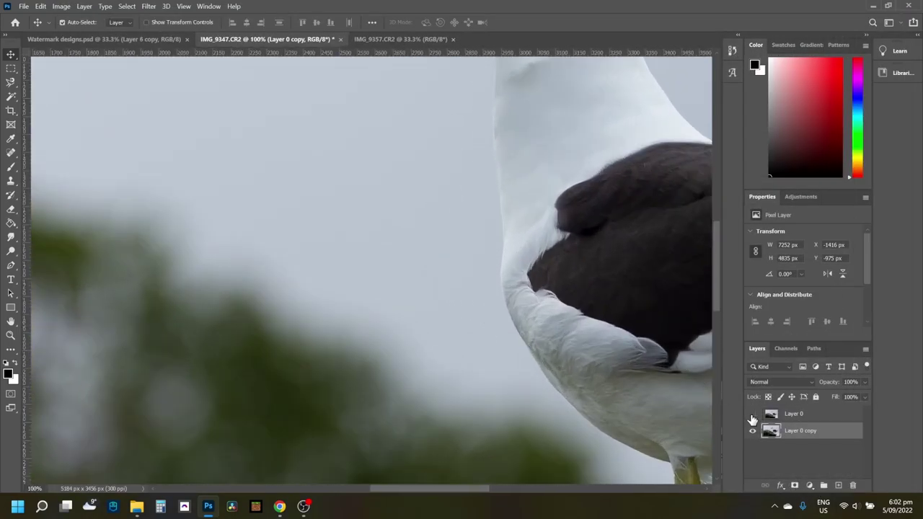
pyautogui.hotkey('ctrl', '0')
# - Try a Focus Area selection on Layer 0, adjusting In-Focus Range and Noise Level, then cancel
pyautogui.click(793, 422)
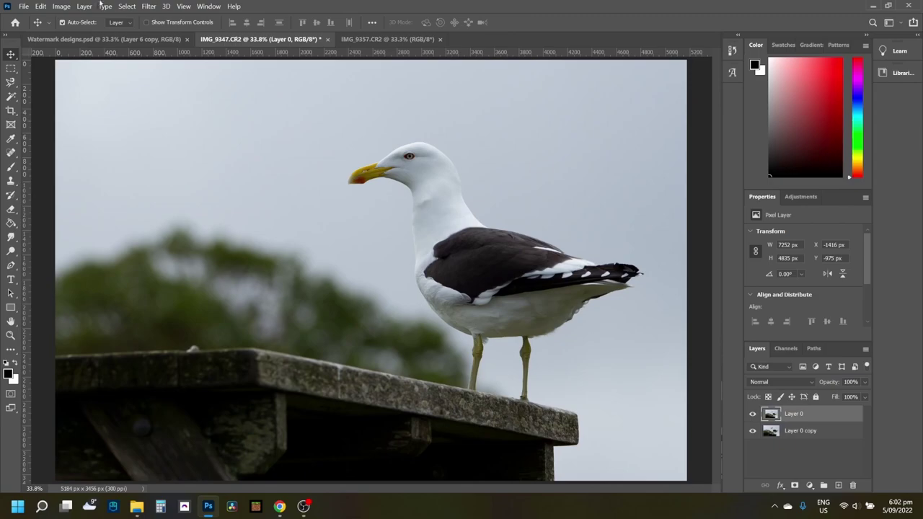
pyautogui.click(130, 6)
pyautogui.click(171, 117)
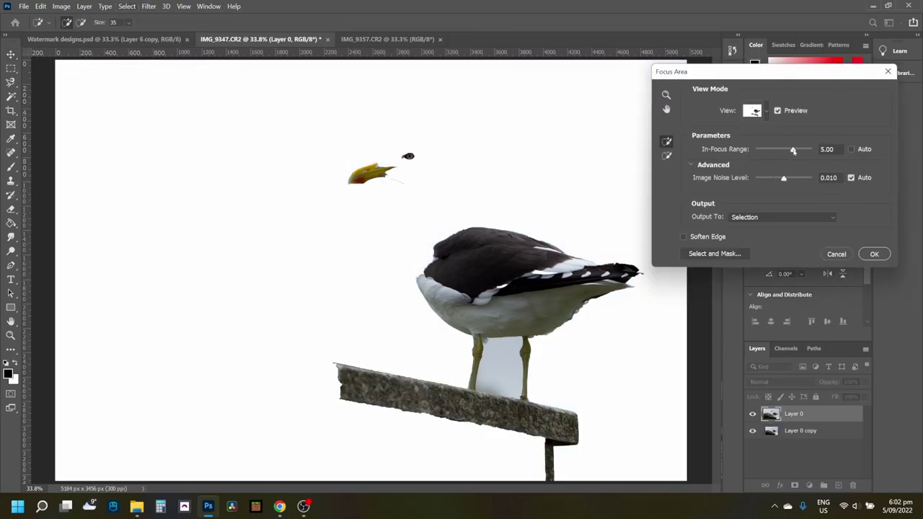
pyautogui.moveTo(793, 150); pyautogui.dragTo(796, 151)
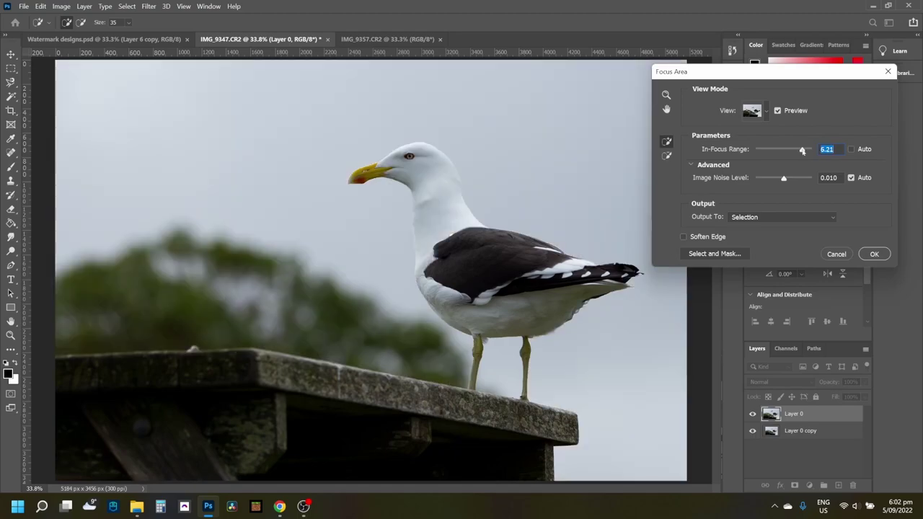
pyautogui.moveTo(802, 150); pyautogui.dragTo(801, 150)
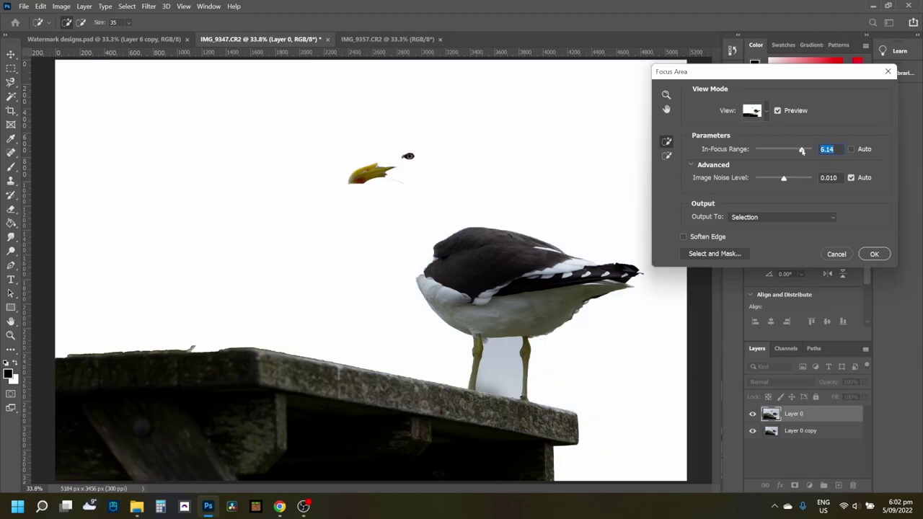
pyautogui.moveTo(788, 180); pyautogui.dragTo(777, 179)
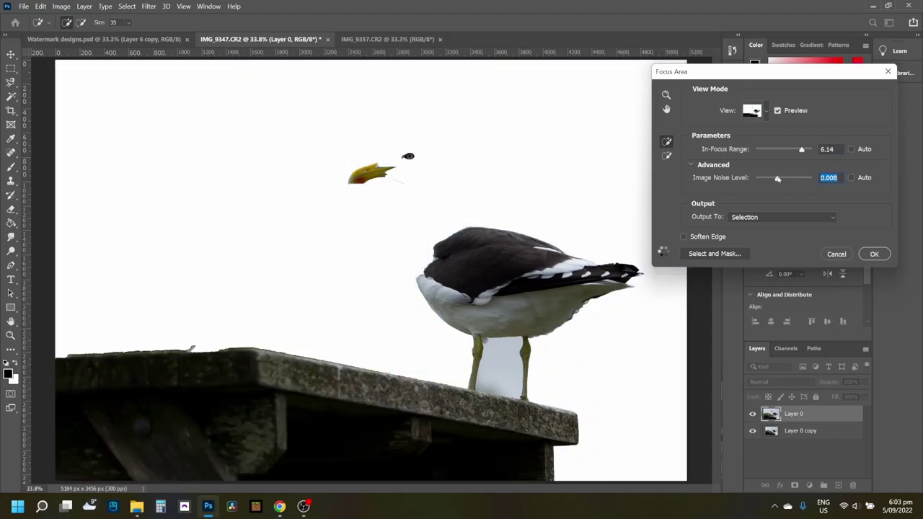
pyautogui.click(797, 148)
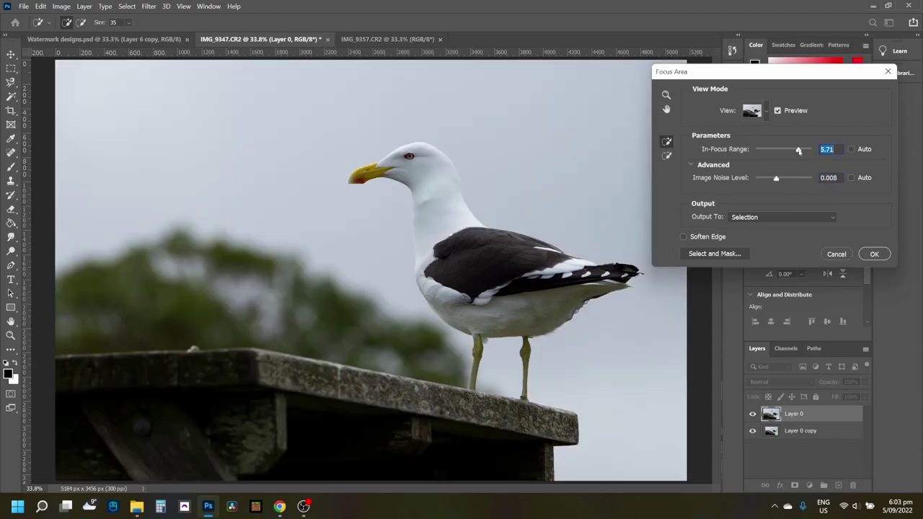
pyautogui.moveTo(799, 150); pyautogui.dragTo(789, 150)
pyautogui.click(852, 150)
pyautogui.click(837, 254)
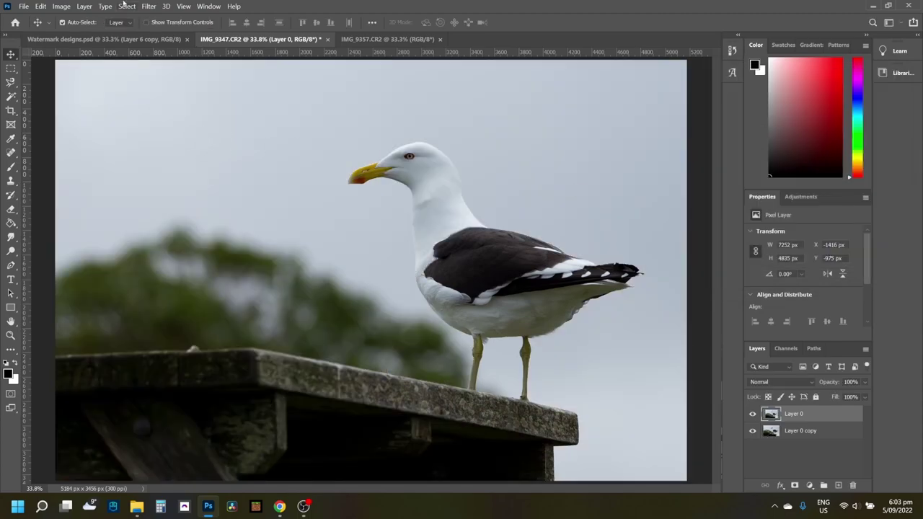
# - Select the seagull automatically with Select > Subject
pyautogui.click(127, 6)
pyautogui.click(158, 115)
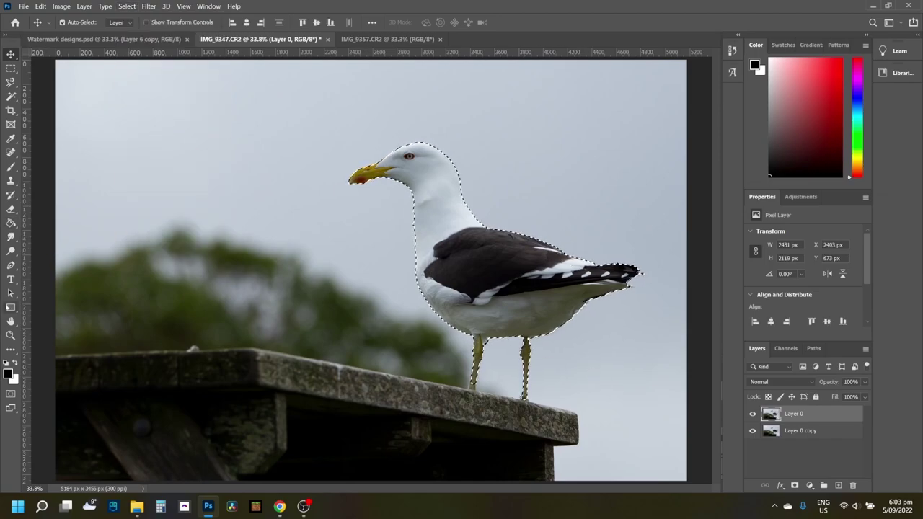
pyautogui.press('p')
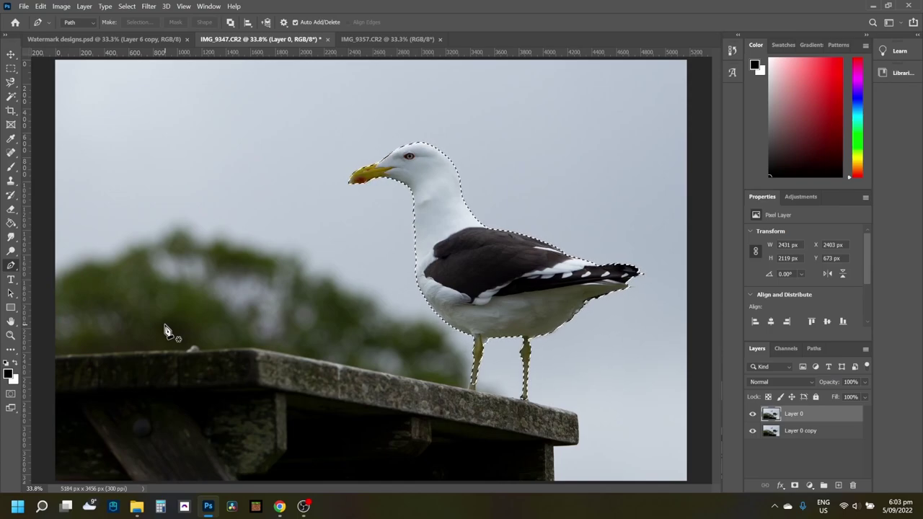
# - Trace the railing's top edge around the gull's legs with the Pen tool
pyautogui.press('v')
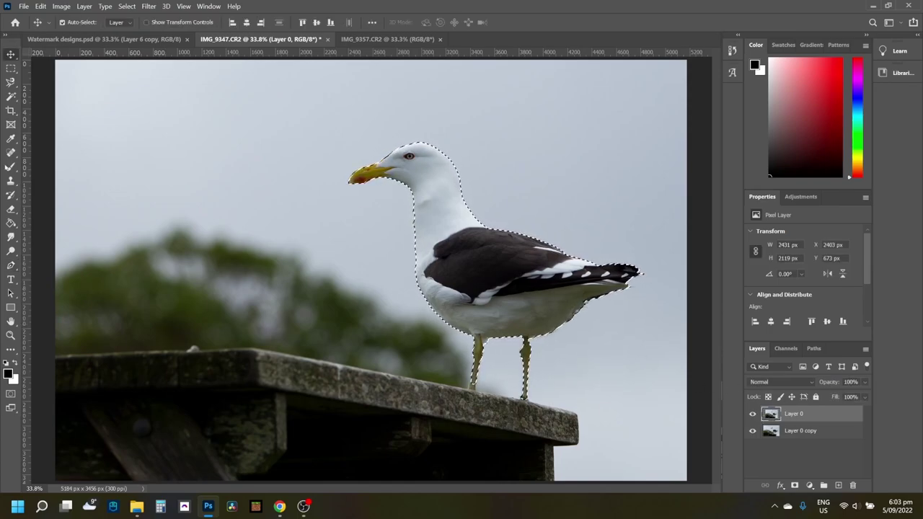
pyautogui.press('p')
pyautogui.click(55, 356)
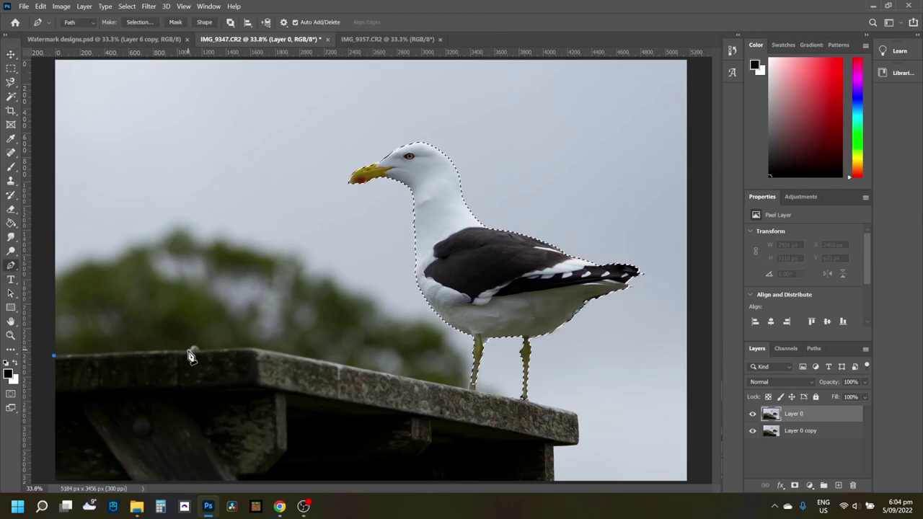
pyautogui.moveTo(243, 349); pyautogui.dragTo(249, 350)
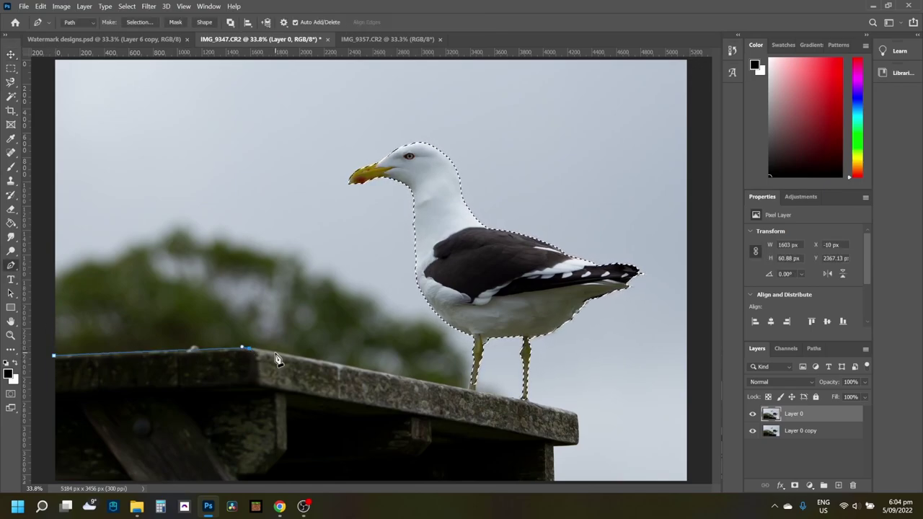
pyautogui.click(397, 377)
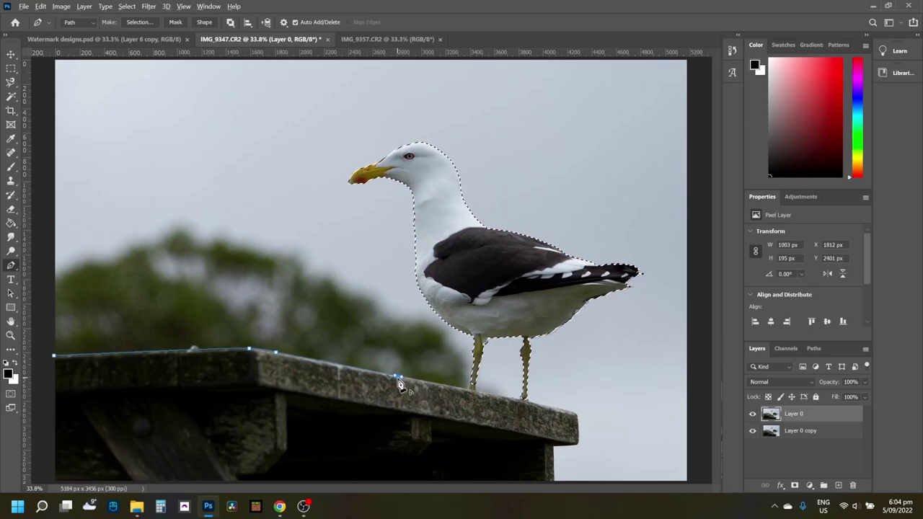
pyautogui.click(465, 390)
pyautogui.hotkey('ctrl', '+')
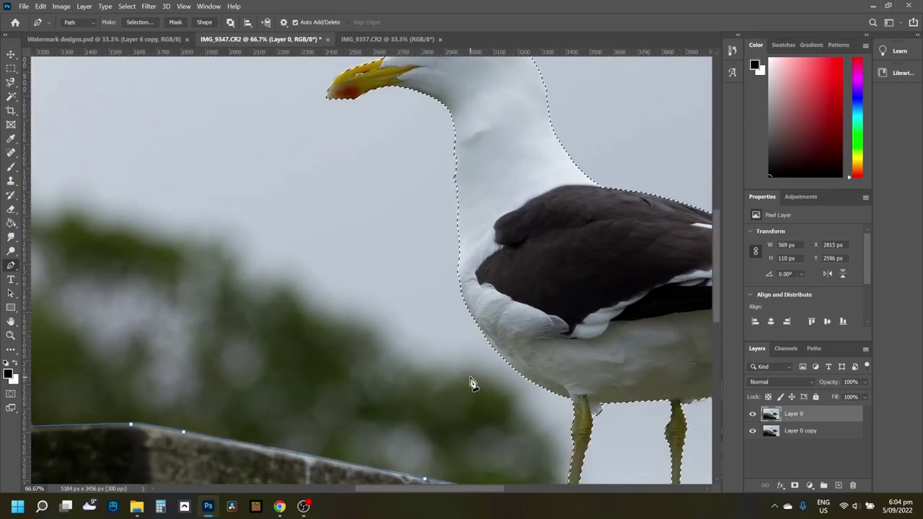
pyautogui.hscroll(5, 477, 424)
pyautogui.click(387, 362)
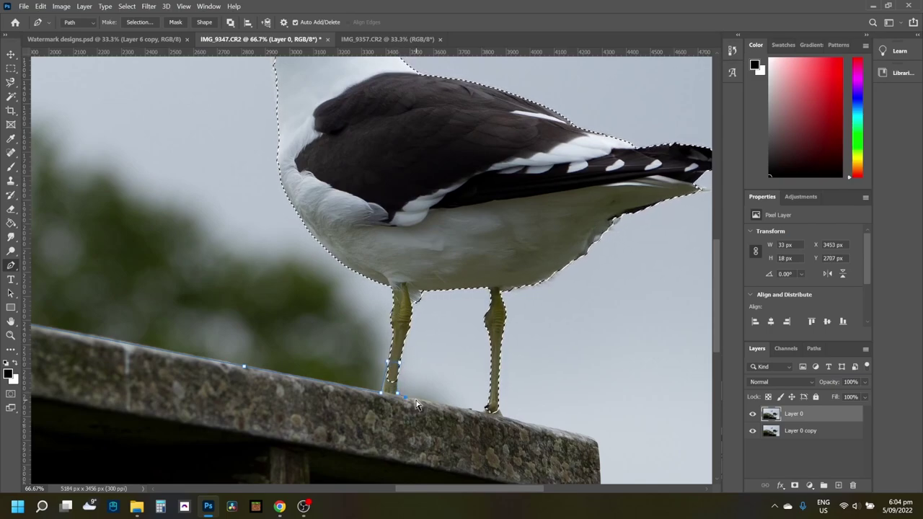
pyautogui.click(396, 391)
pyautogui.click(482, 409)
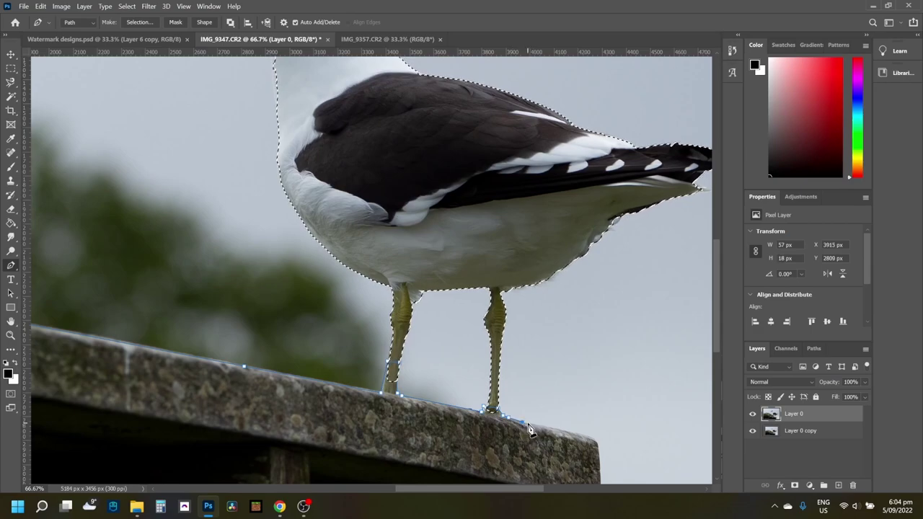
pyautogui.click(521, 423)
pyautogui.click(563, 431)
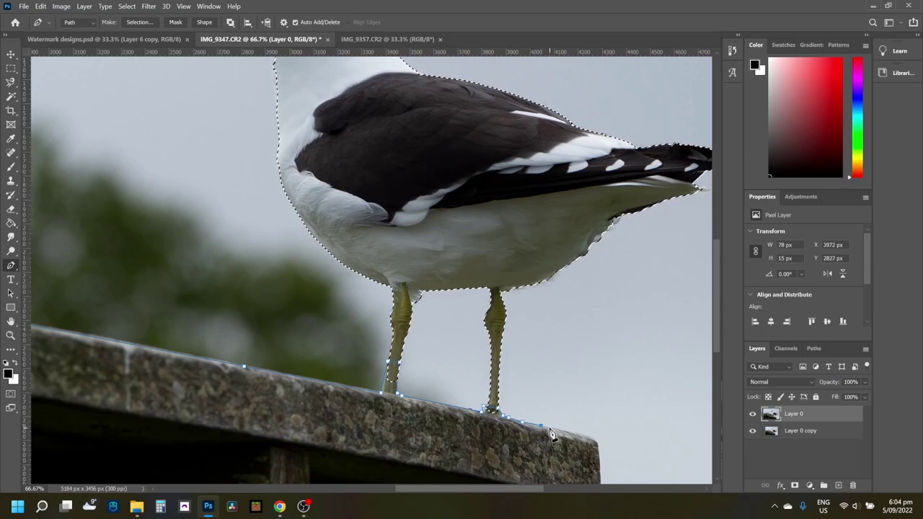
pyautogui.click(597, 439)
pyautogui.click(598, 456)
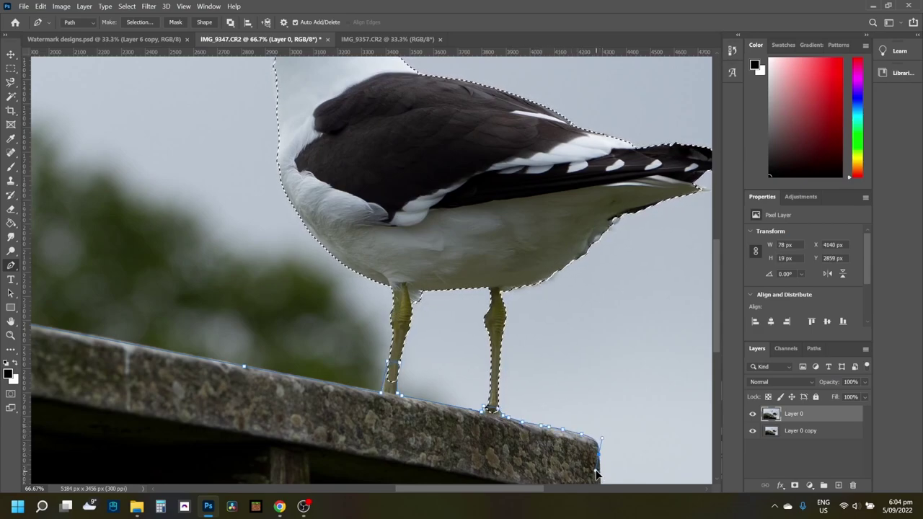
pyautogui.hotkey('ctrl', 'z')
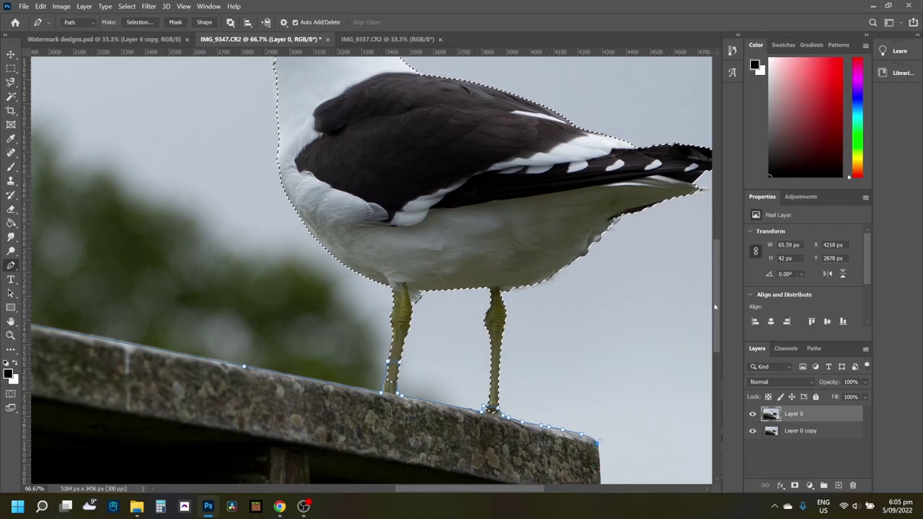
# - Continue the path down the railing's end and around the image bottom to close it
pyautogui.scroll(-5, 615, 339)
pyautogui.click(600, 272)
pyautogui.click(599, 290)
pyautogui.click(596, 306)
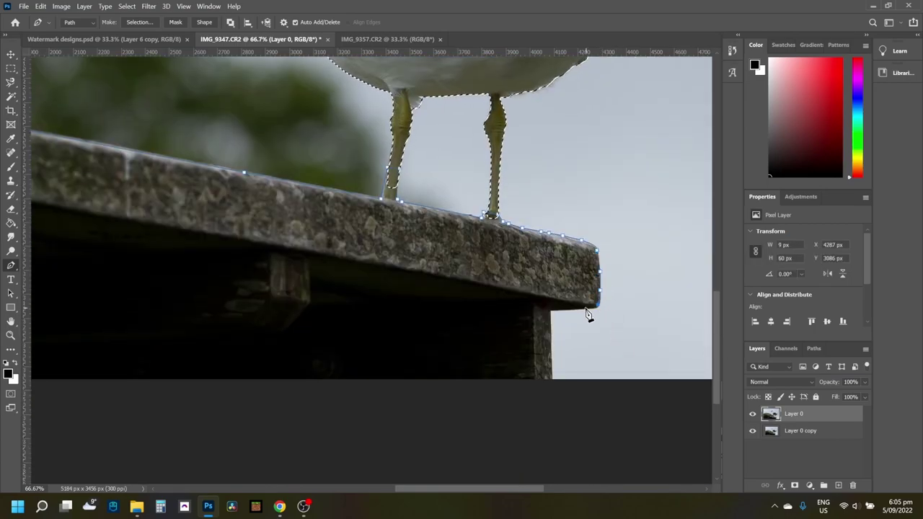
pyautogui.click(550, 311)
pyautogui.click(550, 384)
pyautogui.hotkey('ctrl', '0')
pyautogui.hotkey('ctrl', '-')
pyautogui.click(505, 442)
pyautogui.click(114, 437)
pyautogui.click(116, 339)
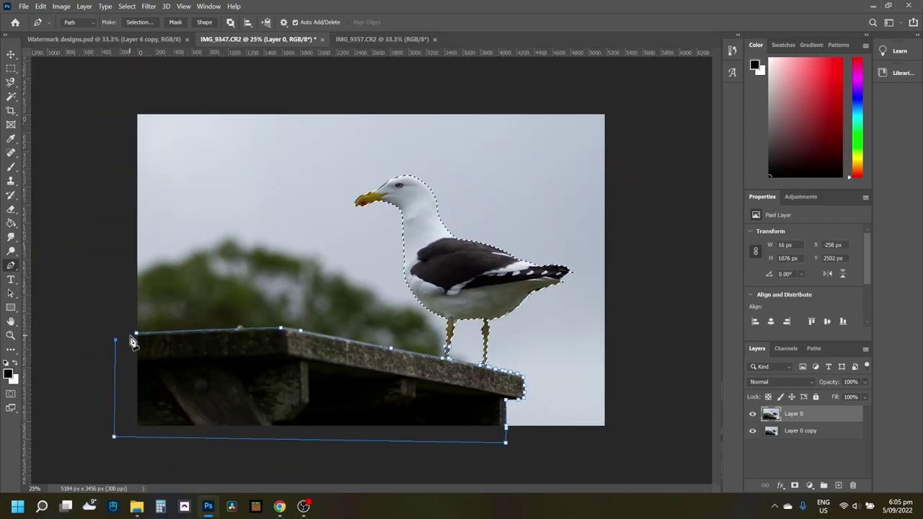
pyautogui.click(138, 336)
# - Add the railing path to the gull selection and invert it to take in the background
pyautogui.hotkey('ctrl', 'shift', 'Return')
pyautogui.hotkey('ctrl', '0')
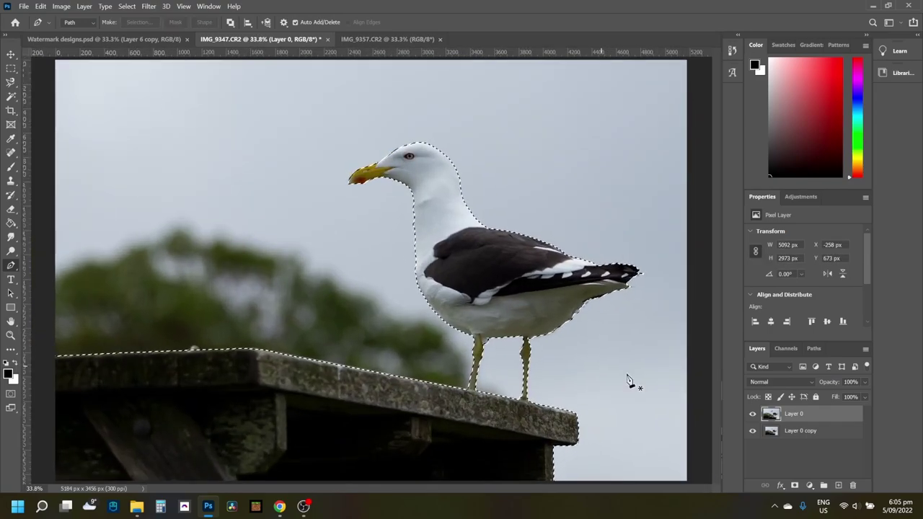
pyautogui.click(127, 7)
pyautogui.click(137, 47)
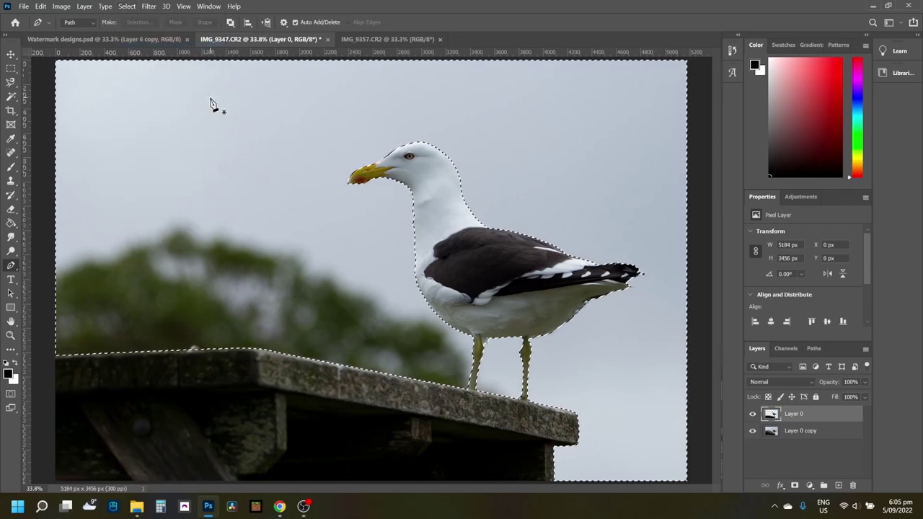
# - Deselect, hide Layer 0 and convert Layer 0 copy into a smart object
pyautogui.hotkey('ctrl', 'd')
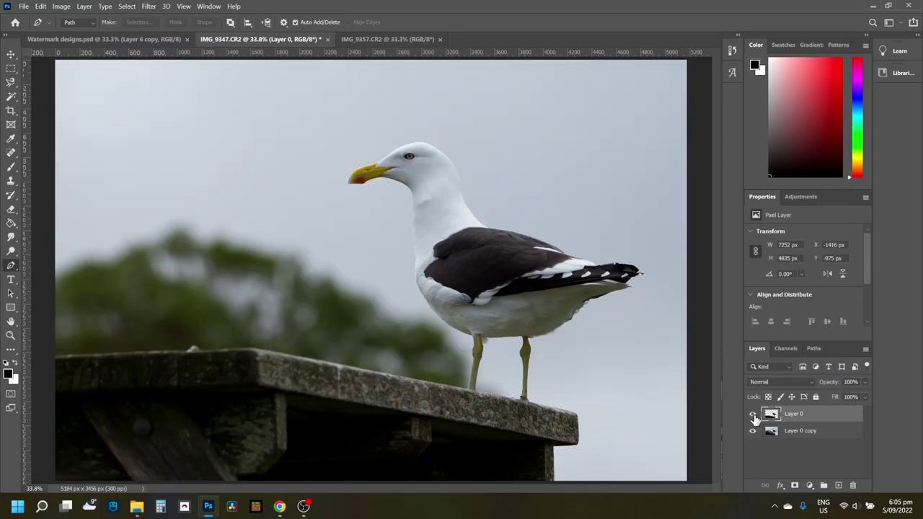
pyautogui.rightClick(806, 432)
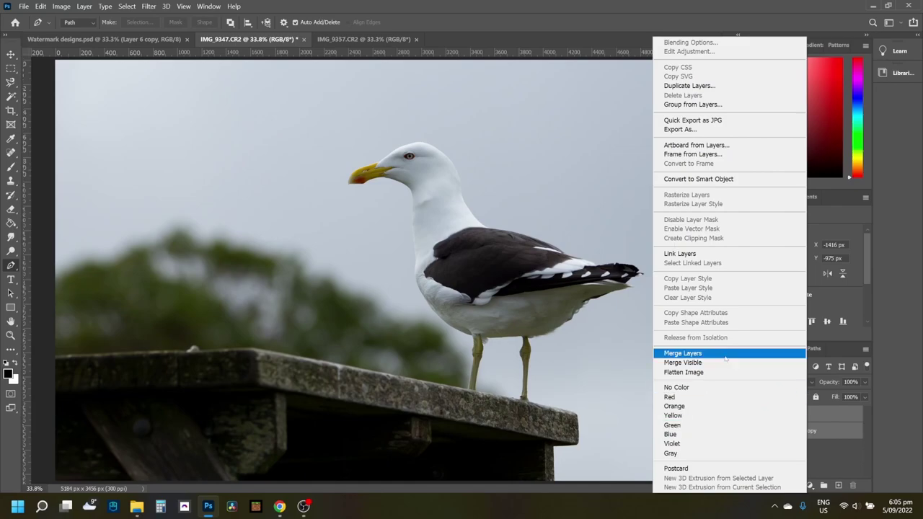
pyautogui.press('Escape')
pyautogui.moveTo(800, 431)
pyautogui.mouseDown()
pyautogui.moveTo(793, 420)
pyautogui.moveTo(794, 441)
pyautogui.mouseUp()
pyautogui.click(753, 414)
pyautogui.rightClick(793, 431)
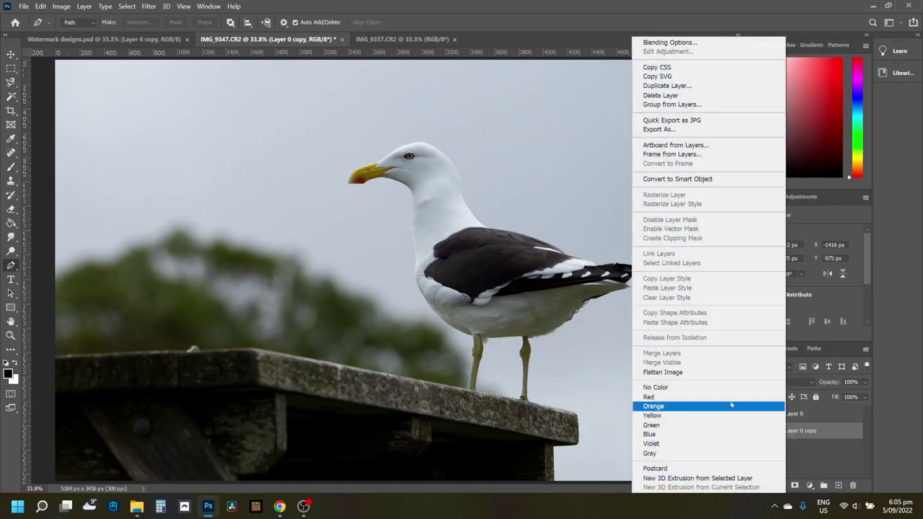
pyautogui.click(671, 179)
pyautogui.click(148, 6)
pyautogui.moveTo(161, 180)
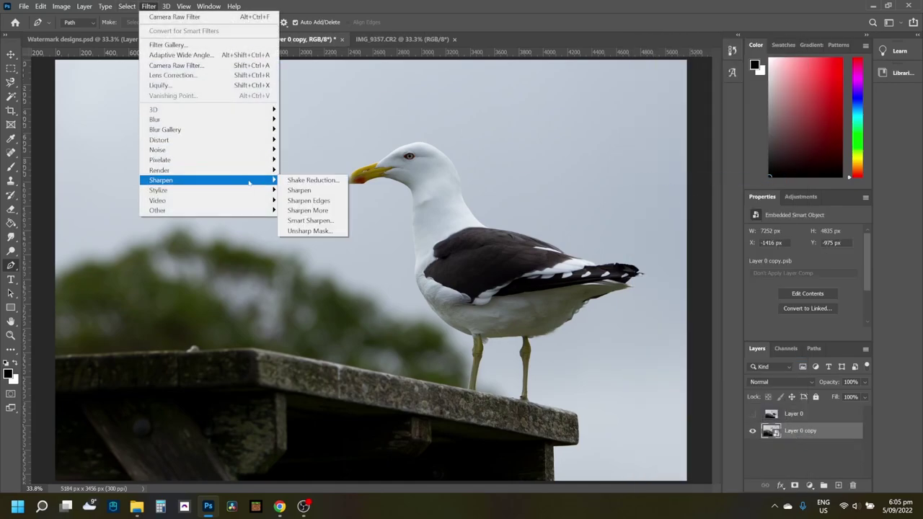
# - Apply Smart Sharpen to Layer 0 copy at Amount 141%, Radius 2.2 px, Reduce Noise 100%
pyautogui.click(310, 219)
pyautogui.click(412, 156)
pyautogui.moveTo(741, 162); pyautogui.dragTo(732, 163)
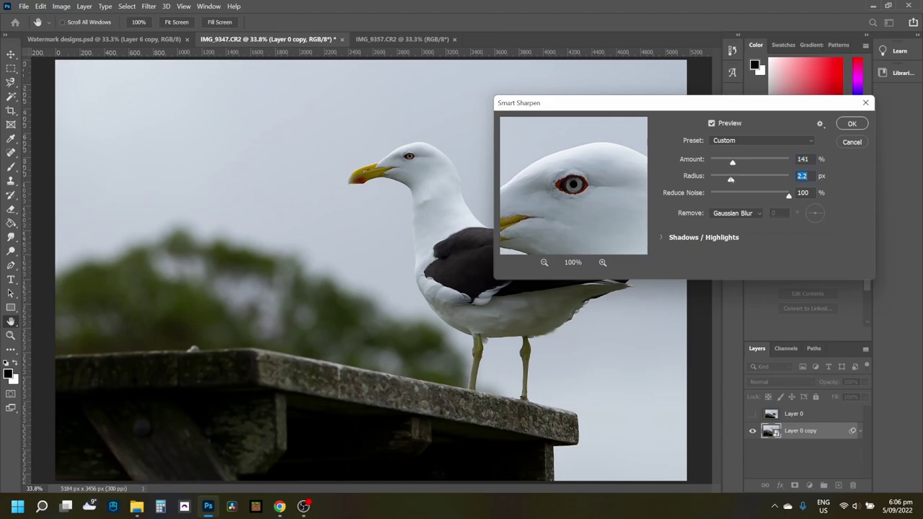
pyautogui.click(852, 124)
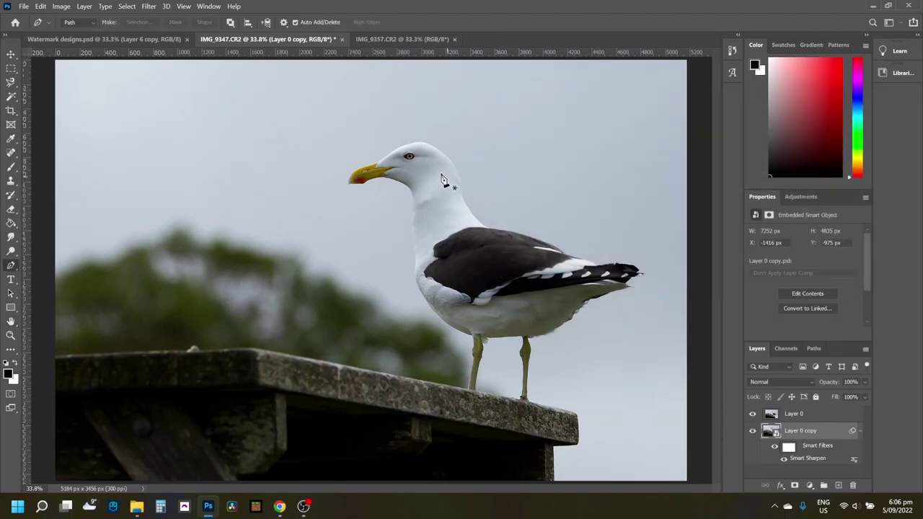
pyautogui.hotkey('ctrl', '+')
pyautogui.hotkey('ctrl', '+')
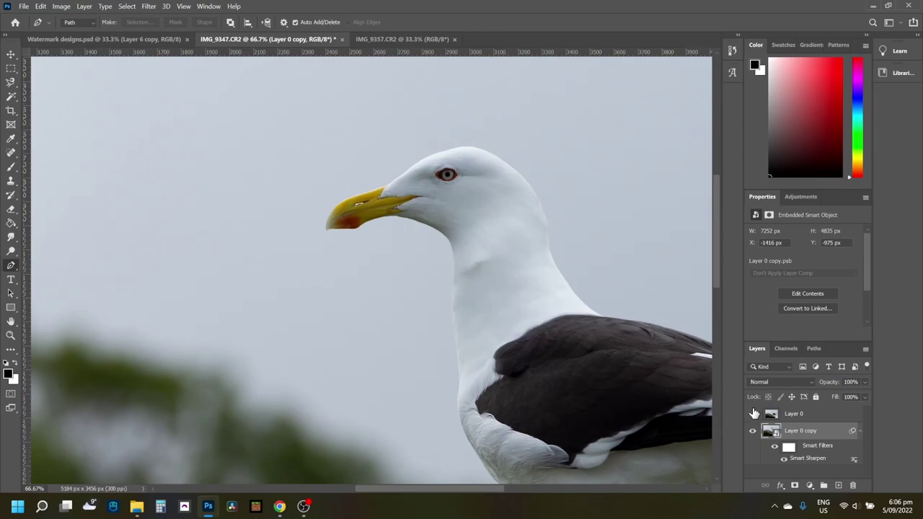
# - Show and select Layer 0, give it a white layer mask, and switch to the Brush tool
pyautogui.click(755, 414)
pyautogui.click(801, 414)
pyautogui.click(794, 486)
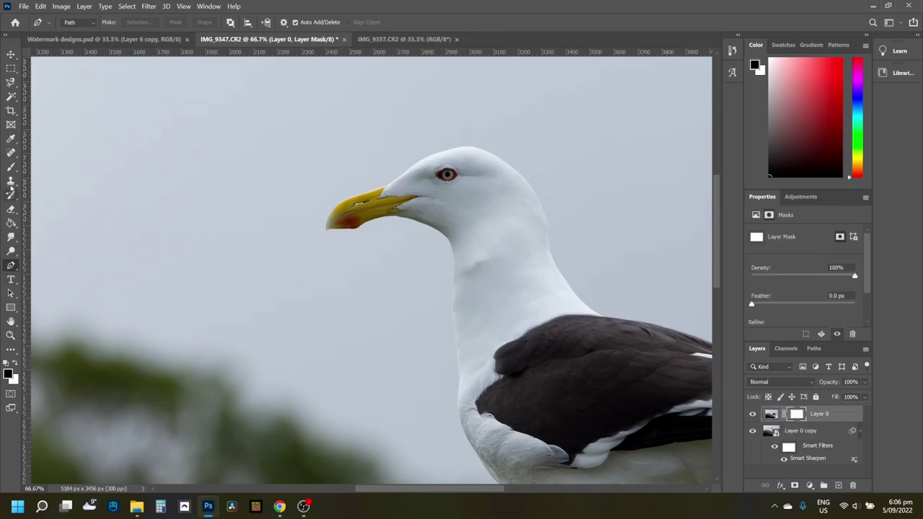
pyautogui.press('b')
pyautogui.scroll(3, 479, 170)
pyautogui.scroll(-2, 479, 170)
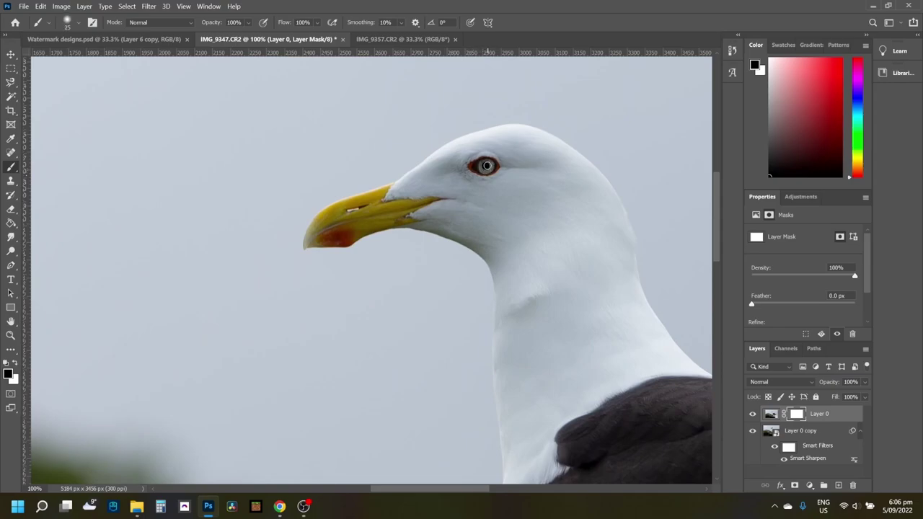
# - Paint on Layer 0's mask around the gull's head and beak, checking the History panel
pyautogui.click(11, 55)
pyautogui.hscroll(5, 372, 267)
pyautogui.click(733, 51)
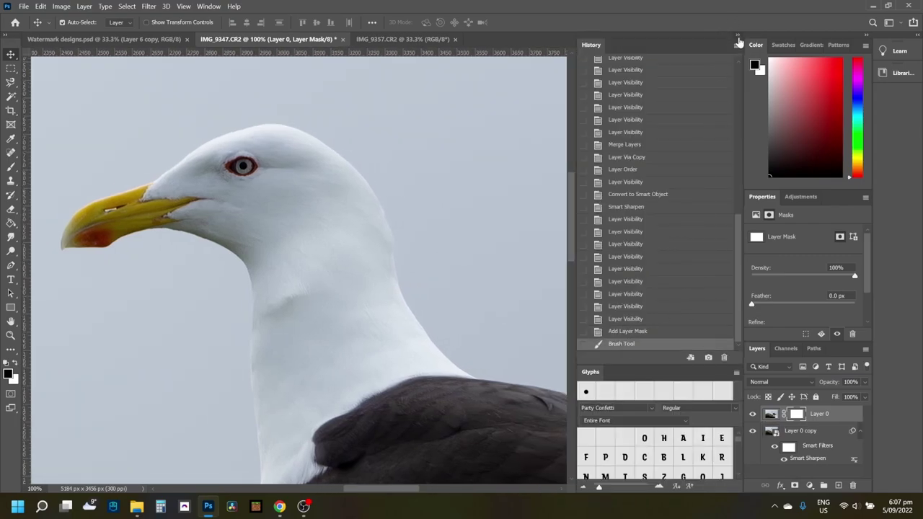
pyautogui.click(737, 35)
pyautogui.moveTo(503, 485); pyautogui.dragTo(484, 485)
pyautogui.press('b')
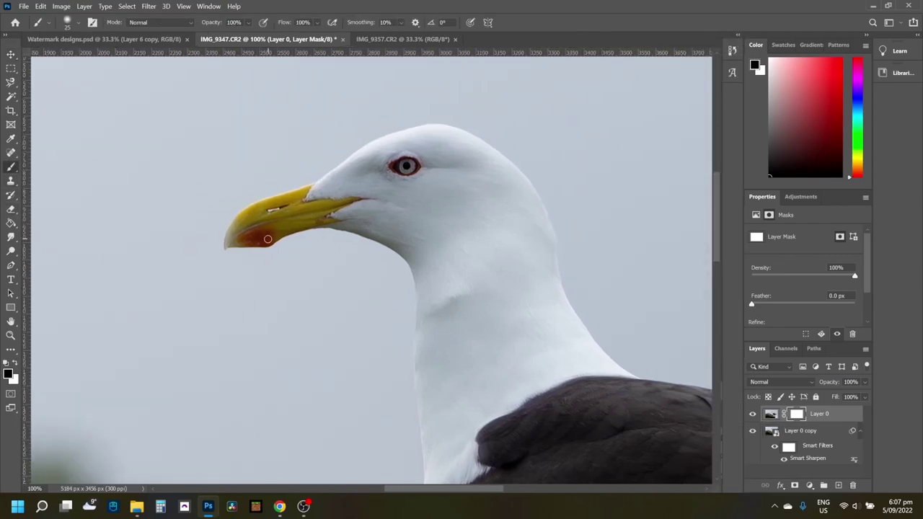
pyautogui.click(732, 50)
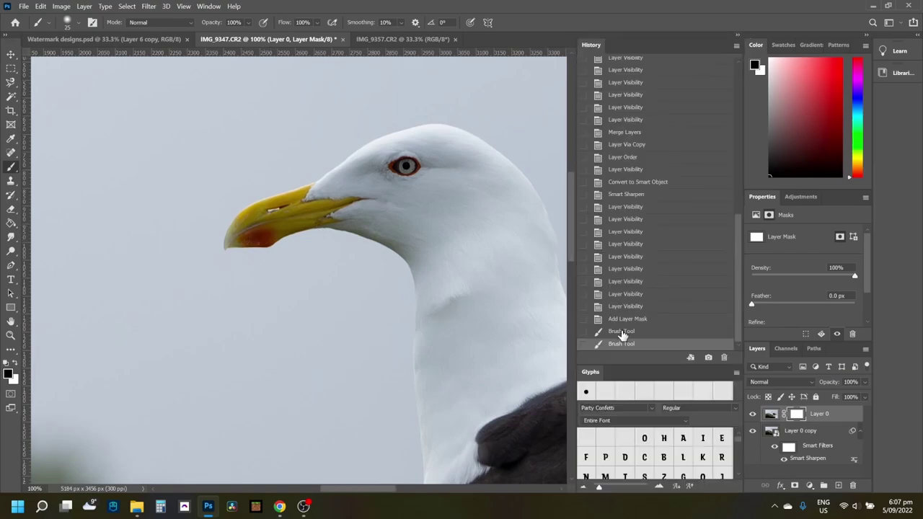
pyautogui.click(732, 50)
pyautogui.scroll(-3, 304, 237)
pyautogui.hotkey('ctrl', '0')
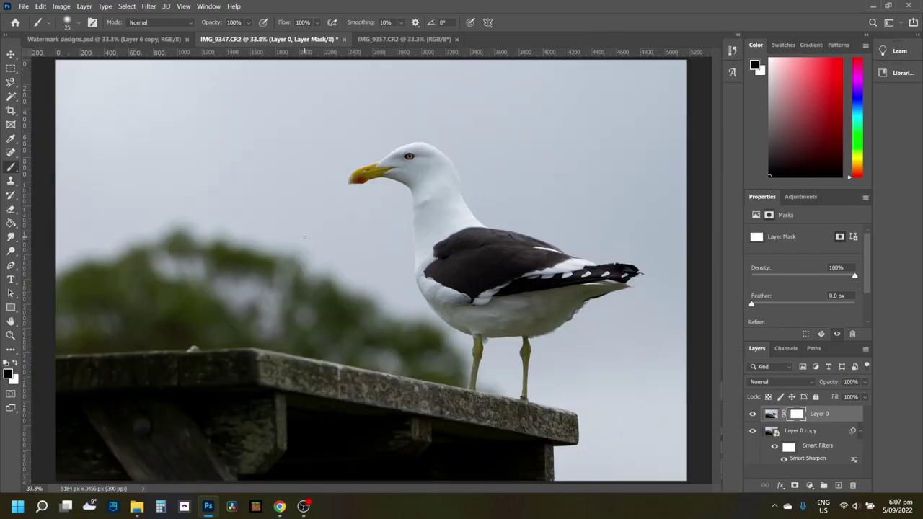
# - Rasterize Layer 0 copy and flatten the image into a single Layer 0
pyautogui.rightClick(862, 433)
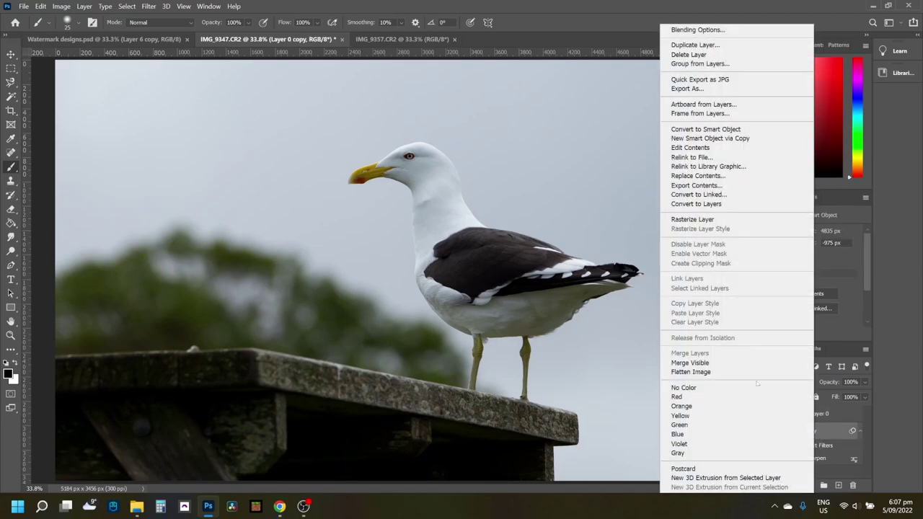
pyautogui.click(685, 218)
pyautogui.click(698, 355)
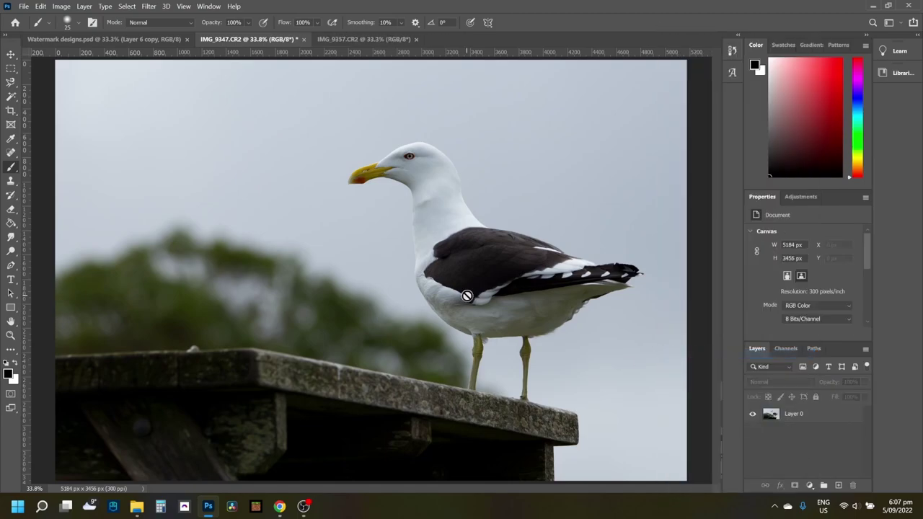
# - Enlarge Layer 0 to 7913 × 5276 px and reposition it over the canvas
pyautogui.press('v')
pyautogui.hotkey('ctrl', '-')
pyautogui.hotkey('ctrl', '-')
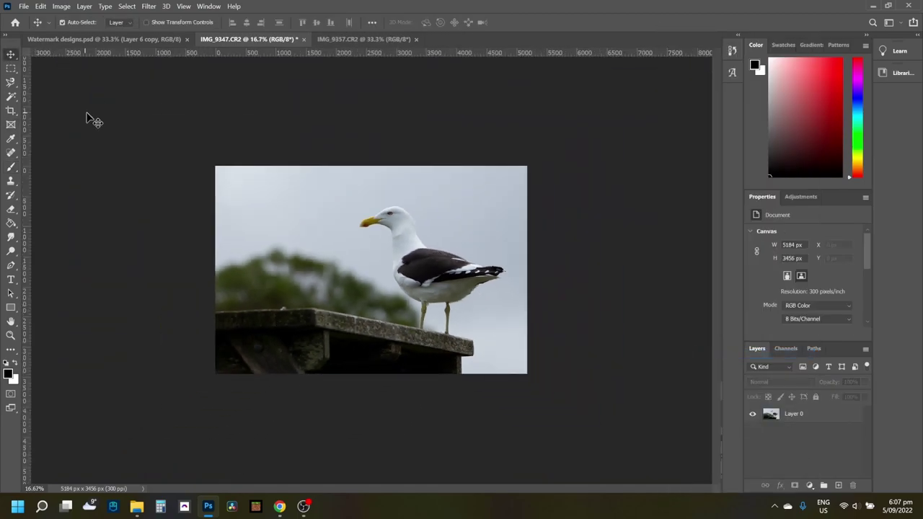
pyautogui.click(821, 414)
pyautogui.hotkey('ctrl', 't')
pyautogui.press('Return')
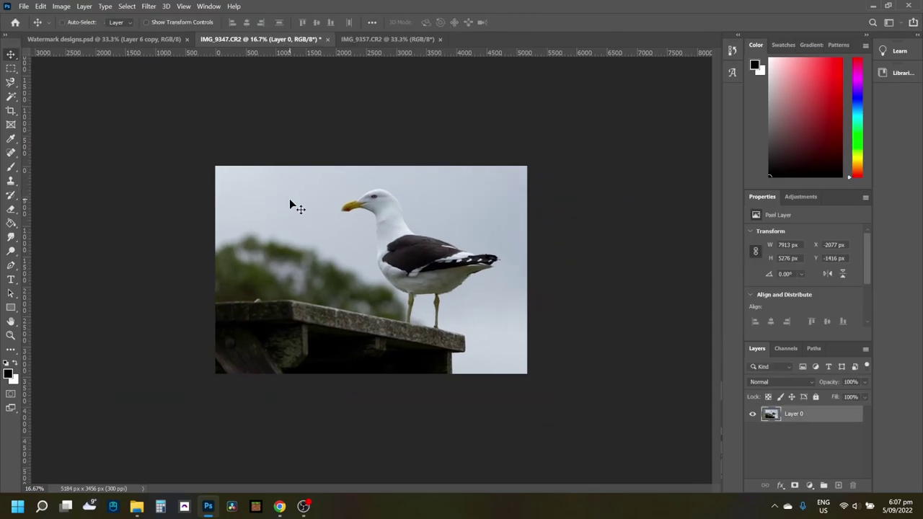
pyautogui.hotkey('ctrl', '+')
pyautogui.moveTo(604, 235); pyautogui.dragTo(631, 281)
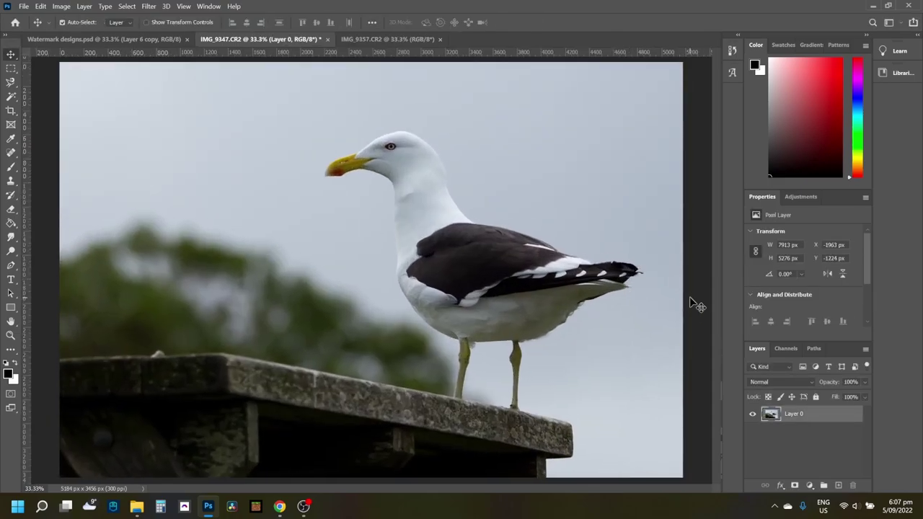
# - Save the gull photo as a PNG named 'Karoro on Bench edit.png' in Downloads
pyautogui.click(24, 6)
pyautogui.click(43, 133)
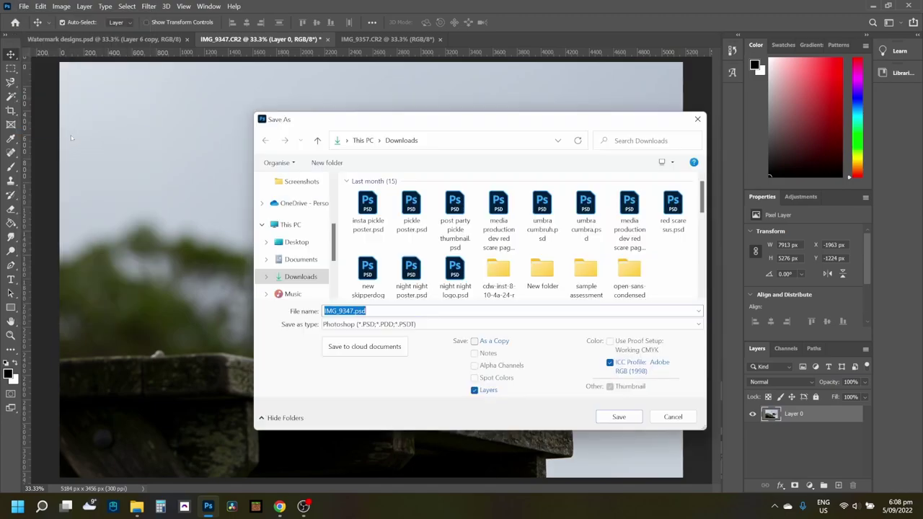
pyautogui.click(354, 325)
pyautogui.click(354, 275)
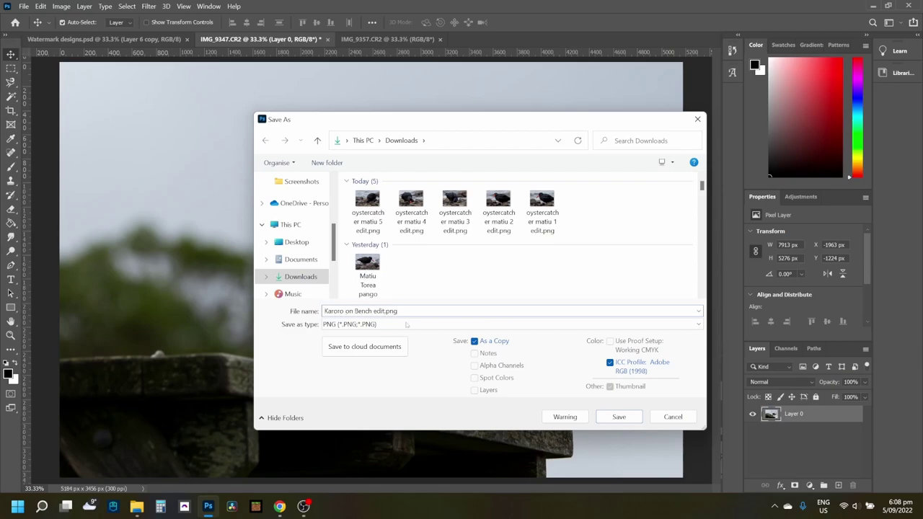
pyautogui.click(598, 418)
pyautogui.press('Return')
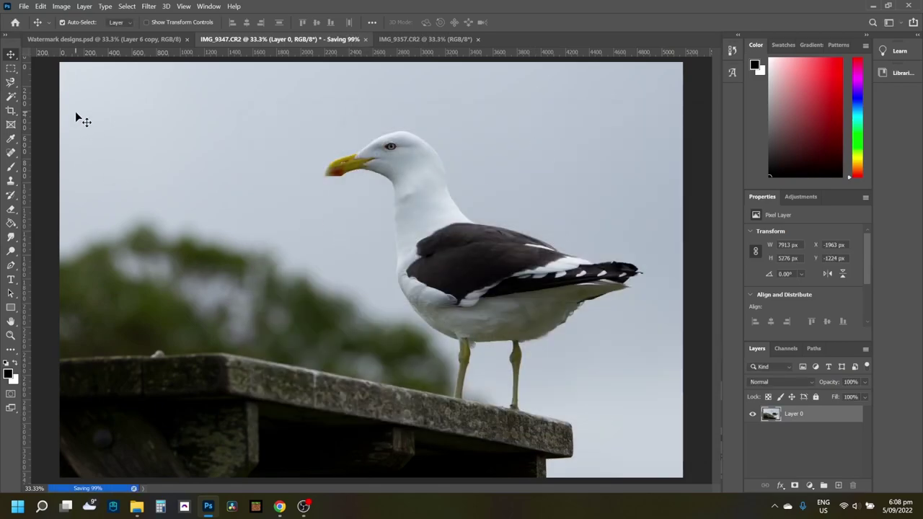
# - Copy the bird-and-name watermark onto the gull photo and move it bottom-left
pyautogui.hotkey('ctrl', 'shift', 'Tab')
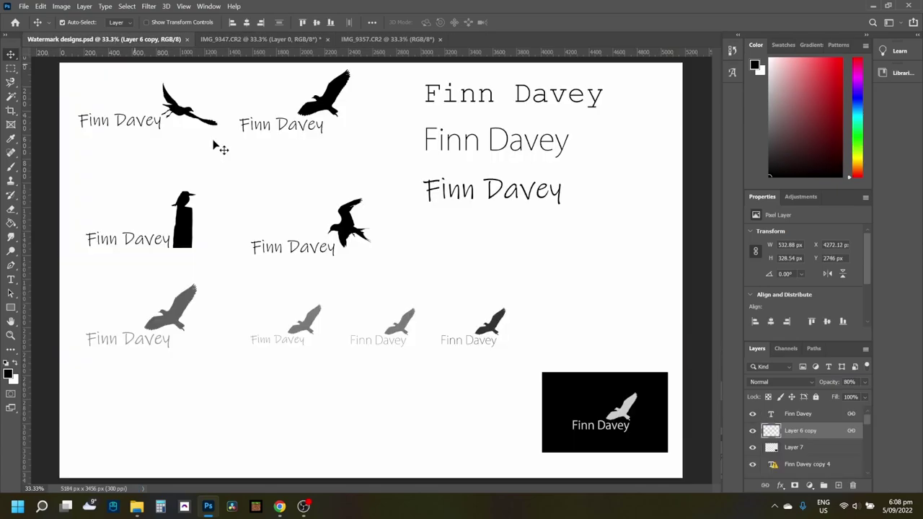
pyautogui.hotkey('ctrl', 'Tab')
pyautogui.hotkey('ctrl', 'shift', 'Tab')
pyautogui.moveTo(621, 412)
pyautogui.mouseDown()
pyautogui.moveTo(307, 386)
pyautogui.moveTo(652, 448)
pyautogui.mouseUp()
pyautogui.press('Return')
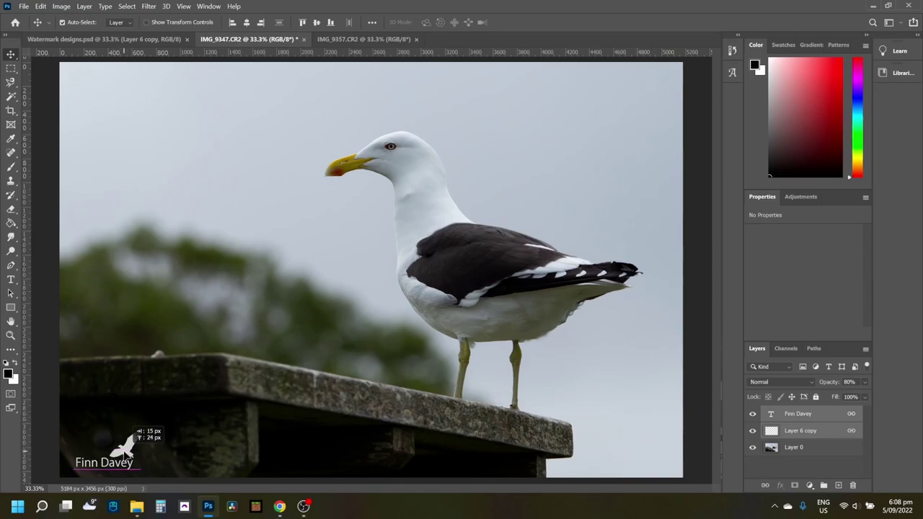
pyautogui.moveTo(651, 448)
pyautogui.mouseDown()
pyautogui.moveTo(124, 456)
pyautogui.moveTo(137, 473)
pyautogui.mouseUp()
# - Save the watermarked photo as 'karoro on Bench wtm'
pyautogui.click(24, 6)
pyautogui.click(43, 133)
pyautogui.write('k')
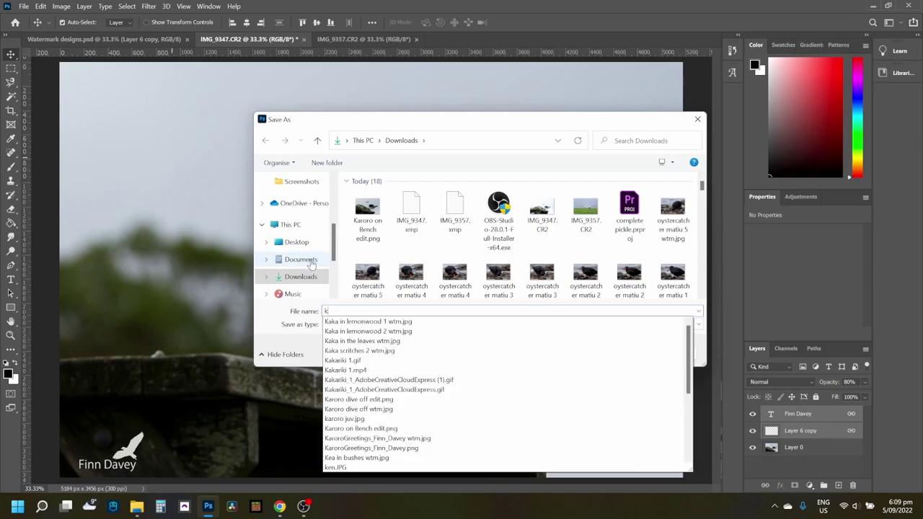
pyautogui.write('aroro on Bench wtm')
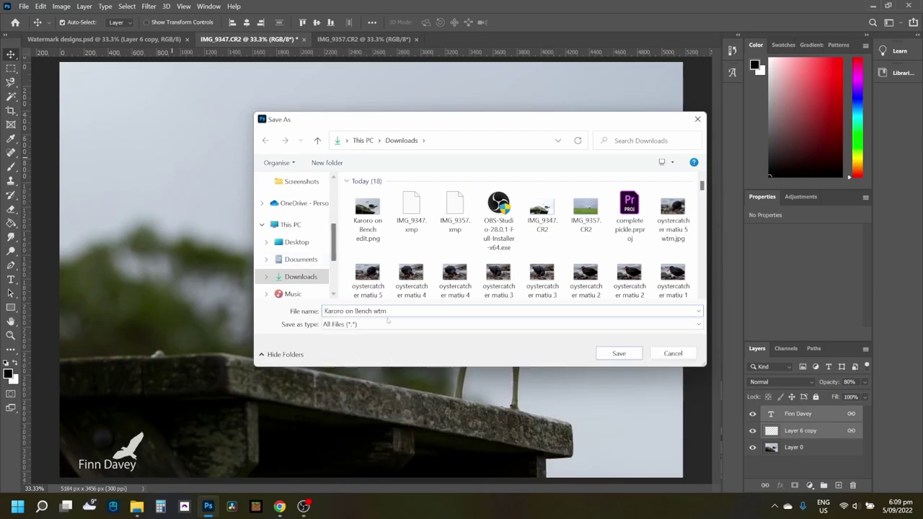
pyautogui.click(619, 354)
# - In IMG_9357, move Layer 0 copy below Layer 0
pyautogui.click(364, 38)
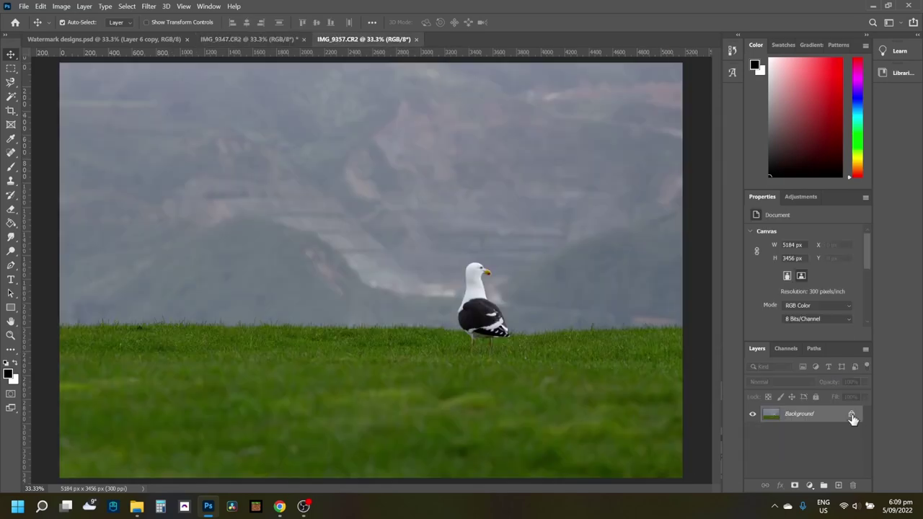
pyautogui.click(805, 415)
pyautogui.moveTo(808, 421); pyautogui.dragTo(801, 465)
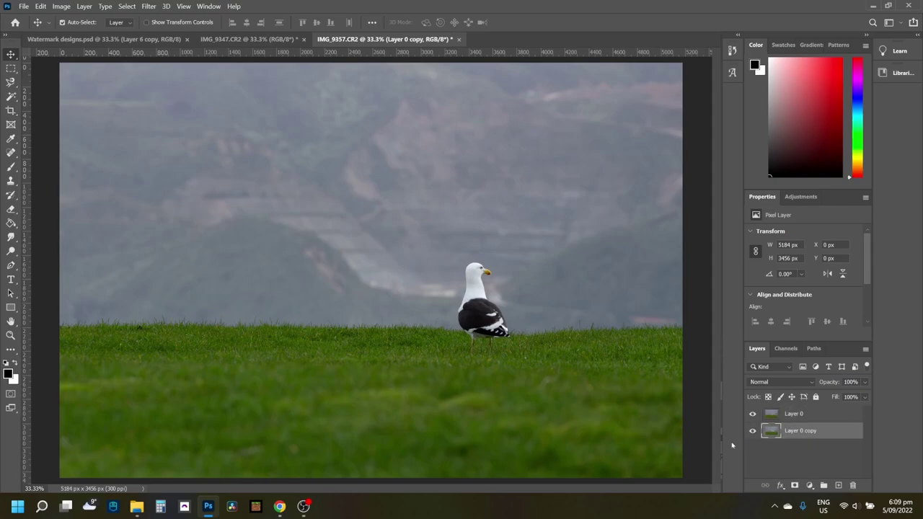
# - Apply Camera Raw noise reduction of 6 to Layer 0 copy
pyautogui.click(148, 6)
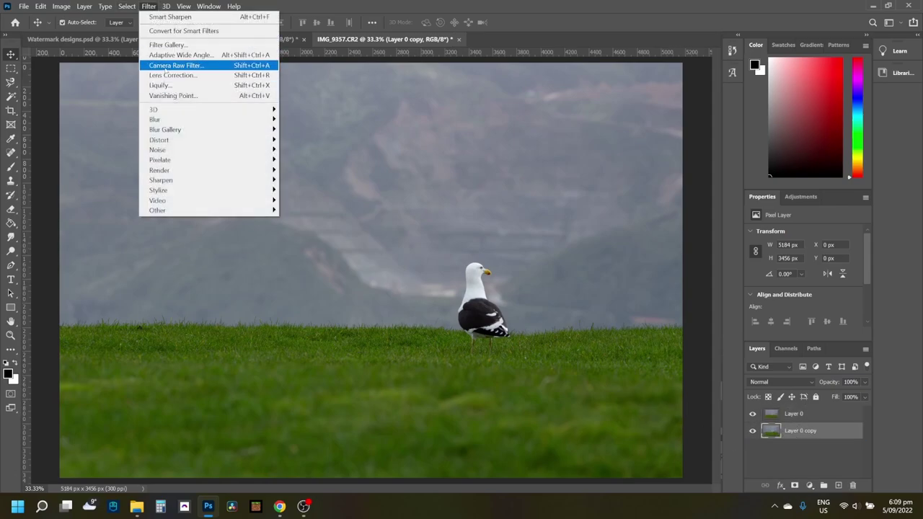
pyautogui.click(164, 67)
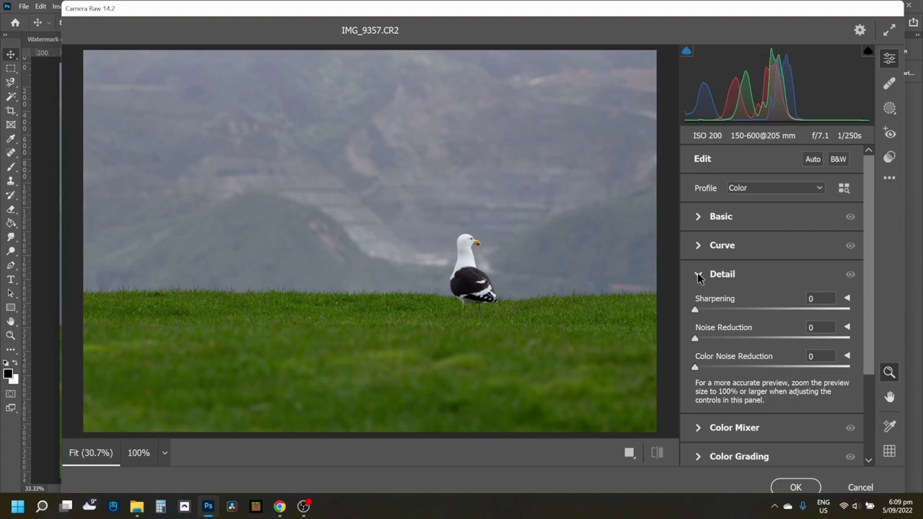
pyautogui.moveTo(698, 334); pyautogui.dragTo(706, 340)
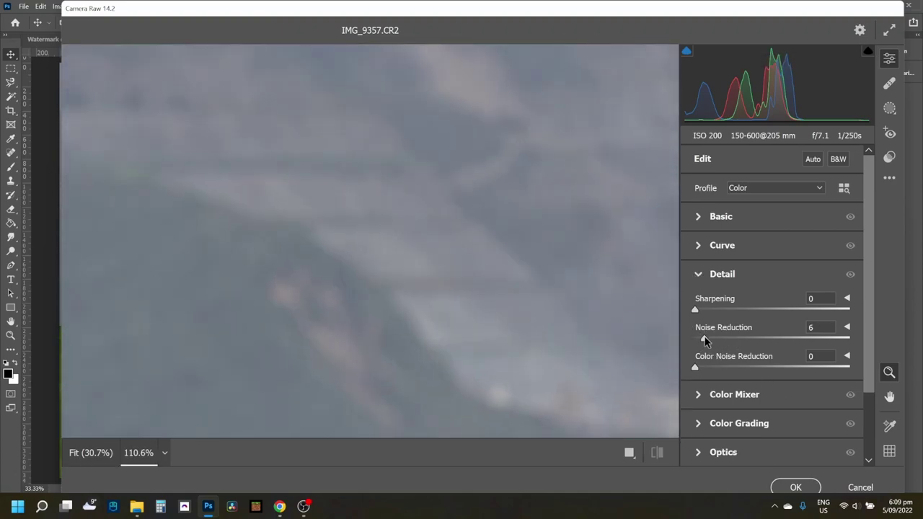
pyautogui.click(796, 487)
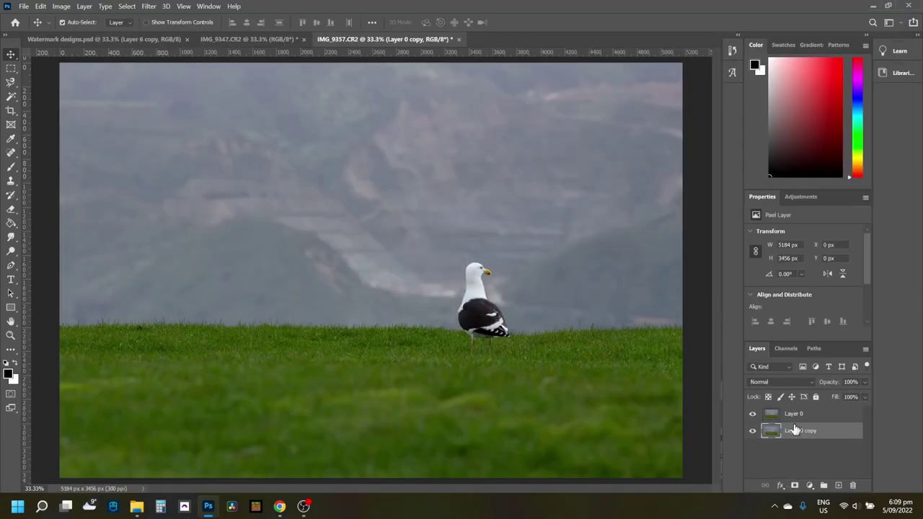
# - In a second Camera Raw pass, set Dehaze +31, Contrast -17, darker Blacks and Clarity +13
pyautogui.click(149, 5)
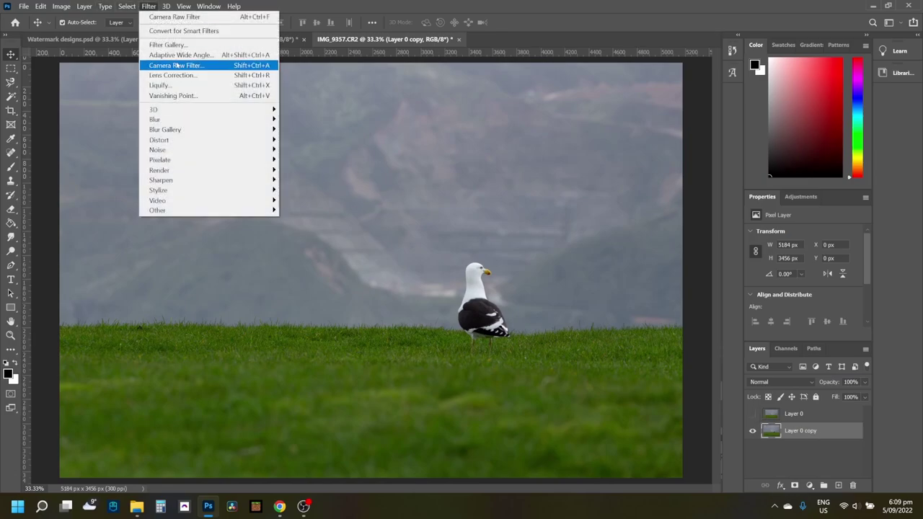
pyautogui.click(173, 64)
pyautogui.click(698, 217)
pyautogui.scroll(-5, 772, 288)
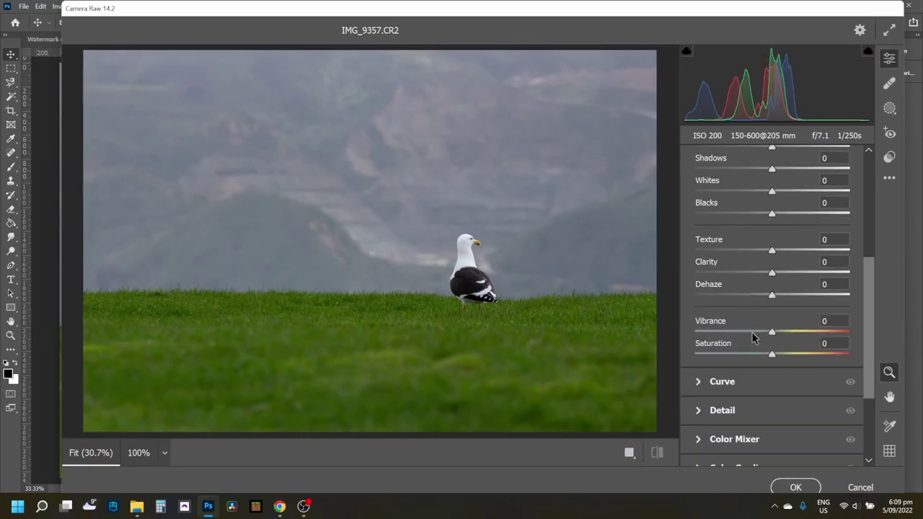
pyautogui.moveTo(773, 296); pyautogui.dragTo(823, 298)
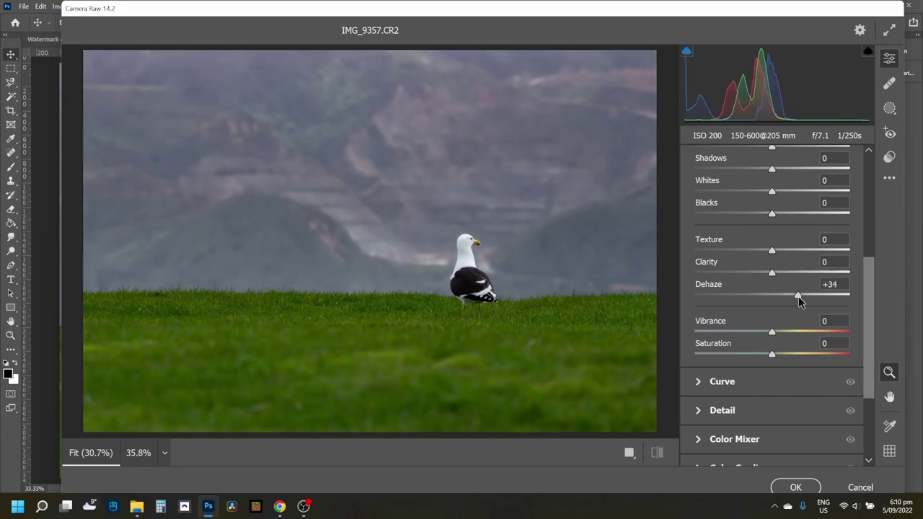
pyautogui.scroll(3, 751, 302)
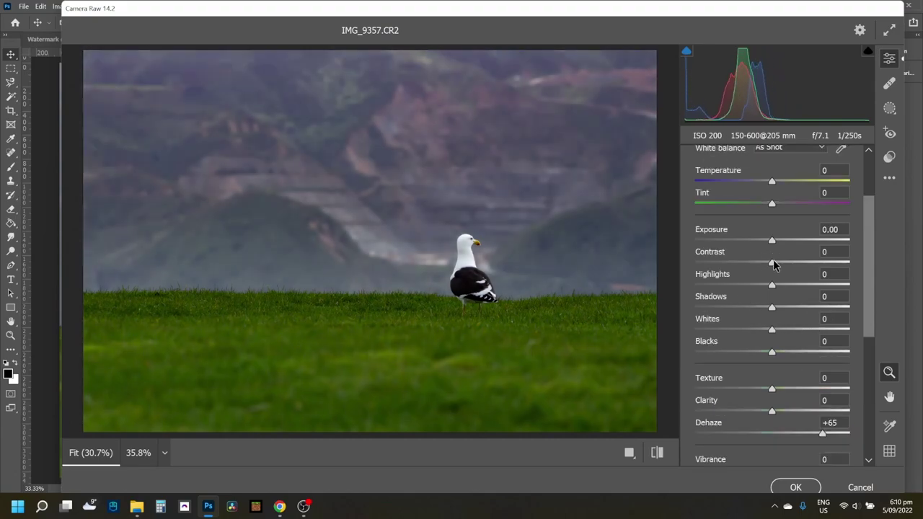
pyautogui.moveTo(771, 261)
pyautogui.mouseDown()
pyautogui.moveTo(738, 264)
pyautogui.moveTo(762, 268)
pyautogui.mouseUp()
pyautogui.moveTo(772, 352)
pyautogui.mouseDown()
pyautogui.moveTo(791, 354)
pyautogui.moveTo(766, 354)
pyautogui.mouseUp()
pyautogui.moveTo(771, 411)
pyautogui.mouseDown()
pyautogui.moveTo(806, 411)
pyautogui.moveTo(807, 434)
pyautogui.moveTo(782, 411)
pyautogui.moveTo(783, 434)
pyautogui.moveTo(796, 435)
pyautogui.mouseUp()
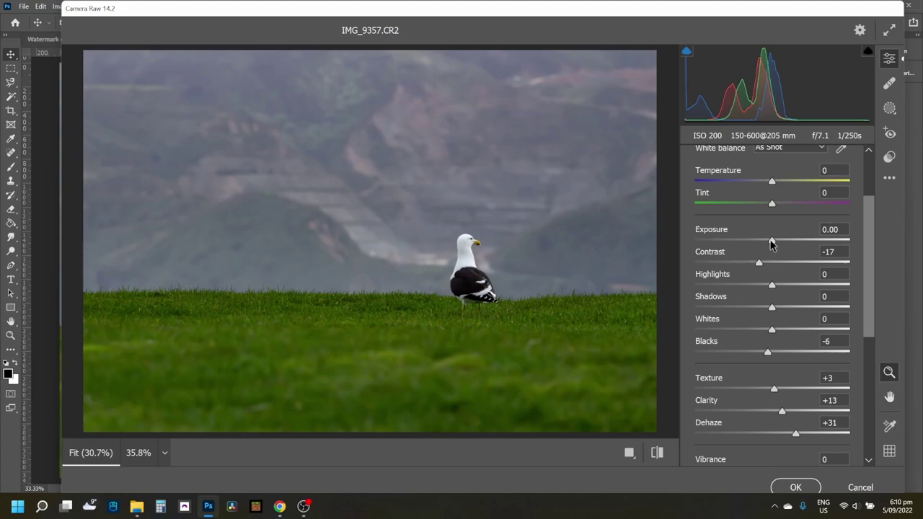
# - Set Exposure -0.15, reset temperature to As Shot, Highlights -7, and adjust Vibrance
pyautogui.moveTo(772, 242); pyautogui.dragTo(769, 243)
pyautogui.moveTo(772, 181); pyautogui.dragTo(773, 181)
pyautogui.doubleClick(772, 182)
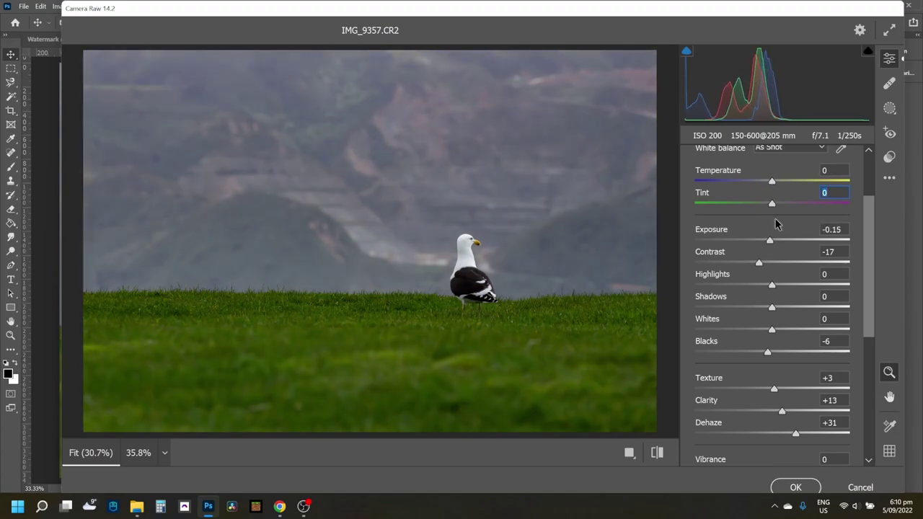
pyautogui.moveTo(773, 287); pyautogui.dragTo(767, 285)
pyautogui.scroll(-2, 772, 325)
pyautogui.moveTo(772, 401)
pyautogui.mouseDown()
pyautogui.moveTo(810, 401)
pyautogui.moveTo(763, 406)
pyautogui.moveTo(776, 401)
pyautogui.mouseUp()
# - Apply the Camera Raw edits, then select the in-focus grass and gull on a visible Layer 0
pyautogui.click(795, 488)
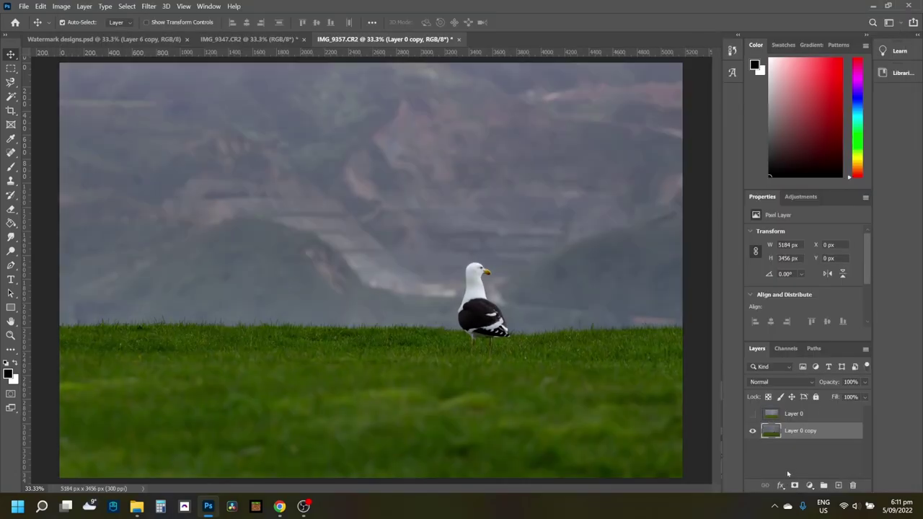
pyautogui.click(752, 414)
pyautogui.click(794, 414)
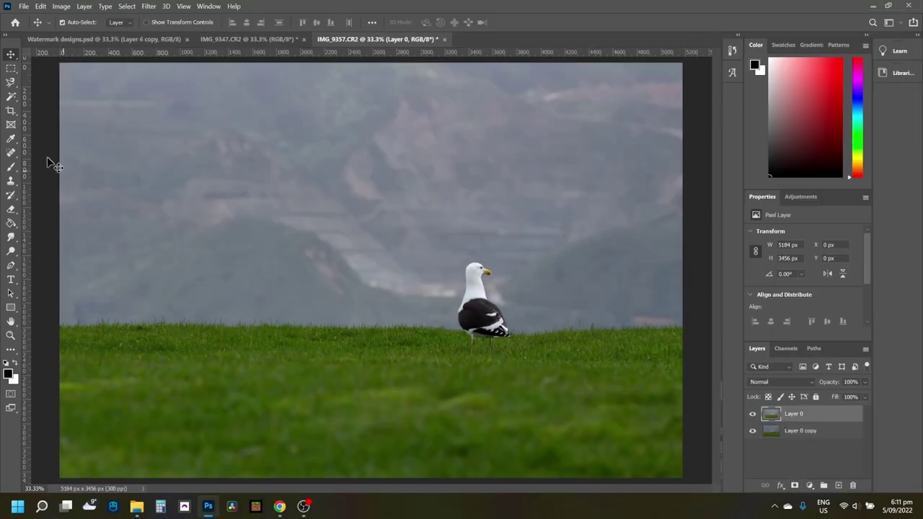
pyautogui.click(127, 6)
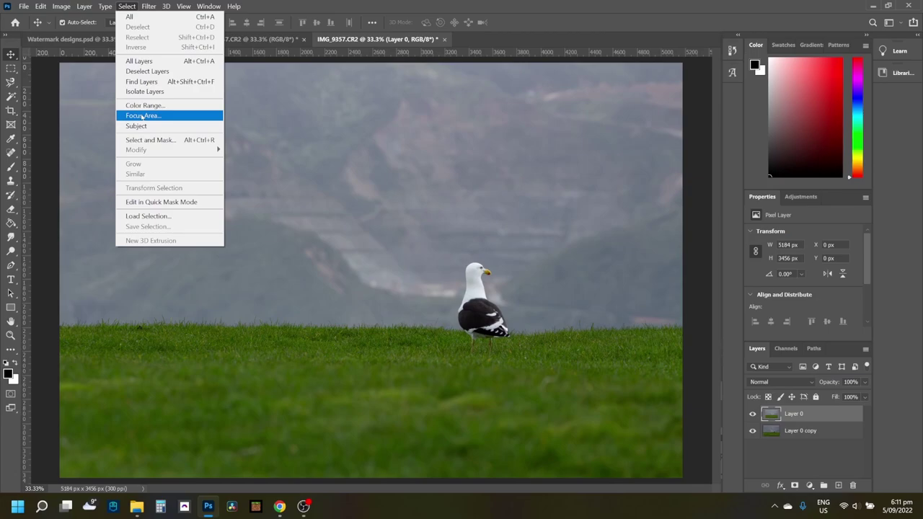
pyautogui.click(142, 116)
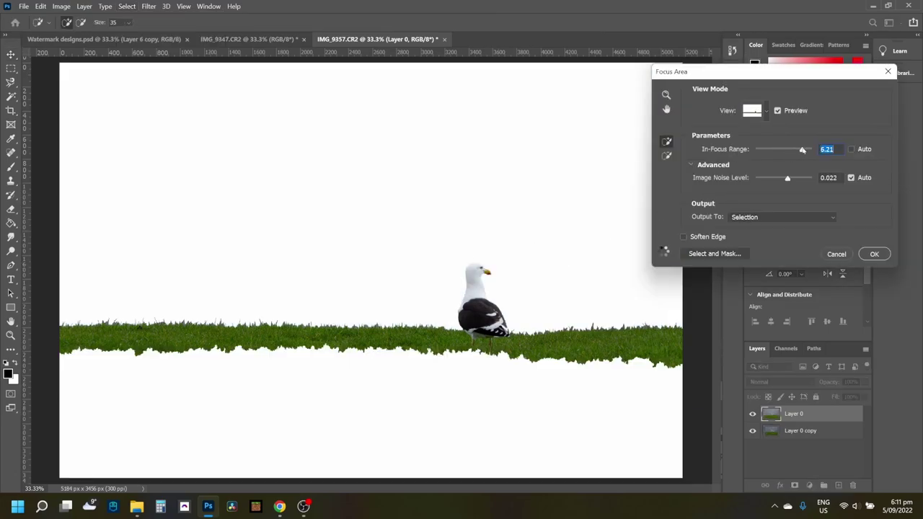
pyautogui.click(872, 254)
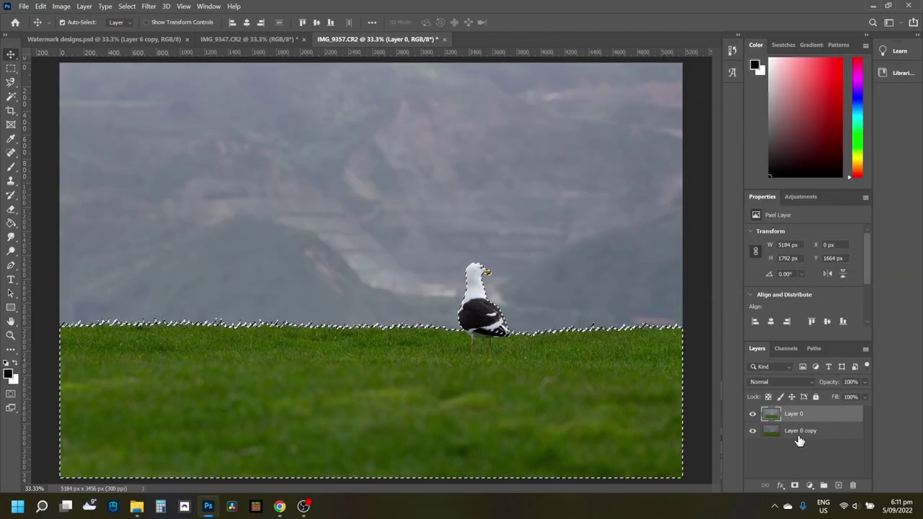
# - Invert the selection, delete the sky from Layer 0 and deselect
pyautogui.click(130, 7)
pyautogui.click(138, 51)
pyautogui.press('Delete')
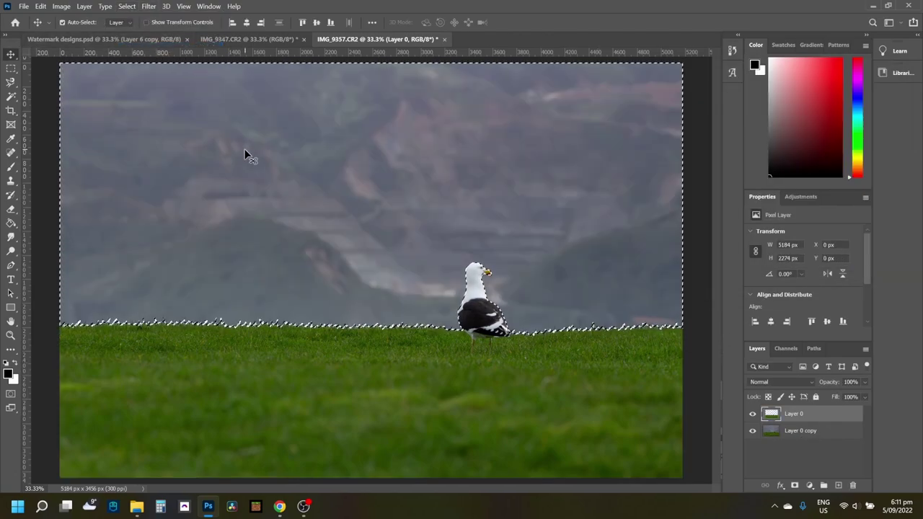
pyautogui.hotkey('ctrl', 'd')
# - Step through the History panel to compare the result with the original photo
pyautogui.click(732, 51)
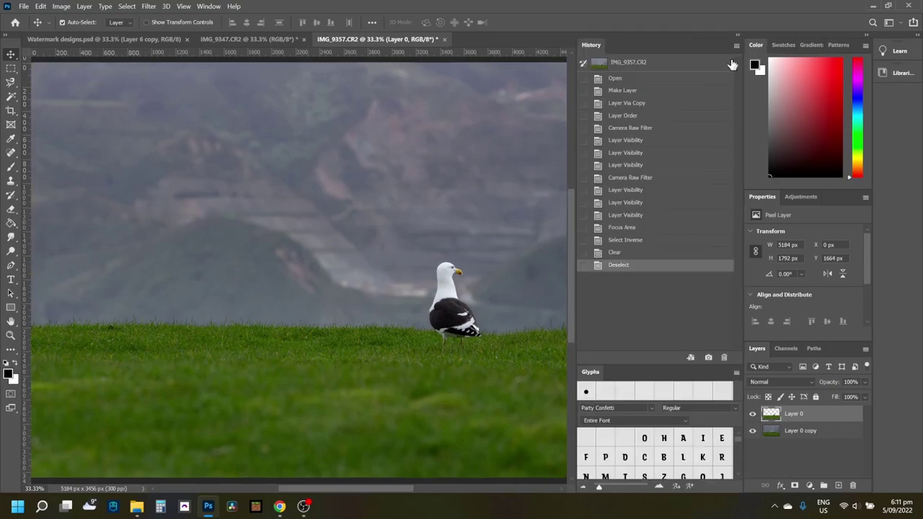
pyautogui.click(619, 252)
pyautogui.click(621, 240)
pyautogui.click(620, 265)
pyautogui.click(621, 77)
pyautogui.click(632, 267)
pyautogui.click(622, 79)
pyautogui.click(640, 267)
pyautogui.click(737, 35)
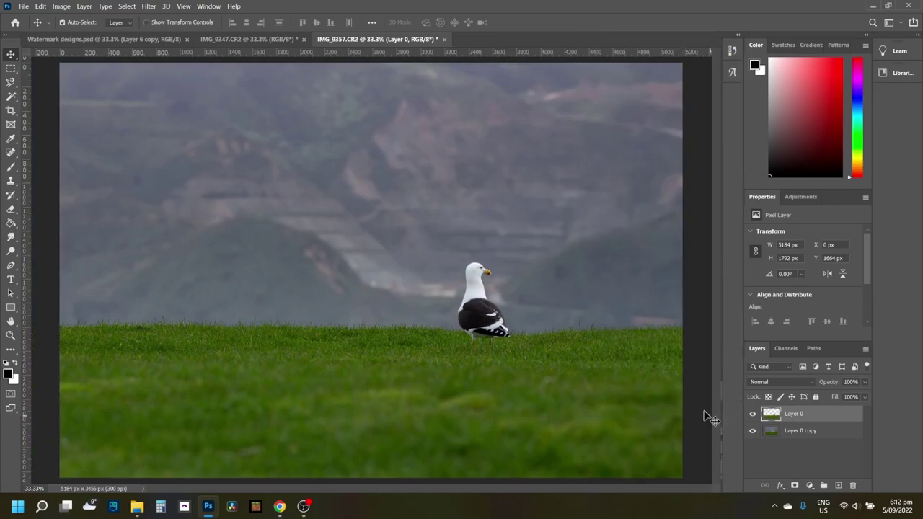
# - Raise Camera Raw noise reduction on Layer 0 copy to smooth the misty hills
pyautogui.hotkey('ctrl', '+')
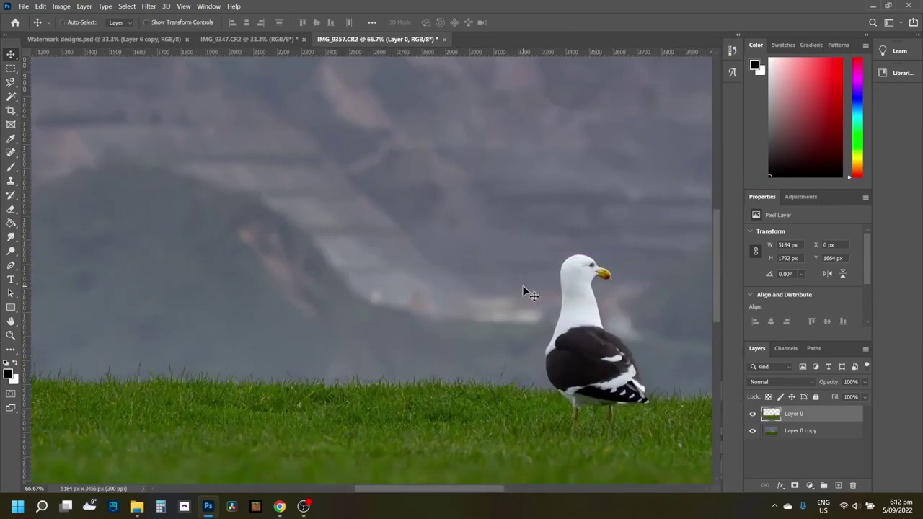
pyautogui.hotkey('ctrl', '+')
pyautogui.hotkey('ctrl', '1')
pyautogui.hotkey('ctrl', '0')
pyautogui.click(786, 433)
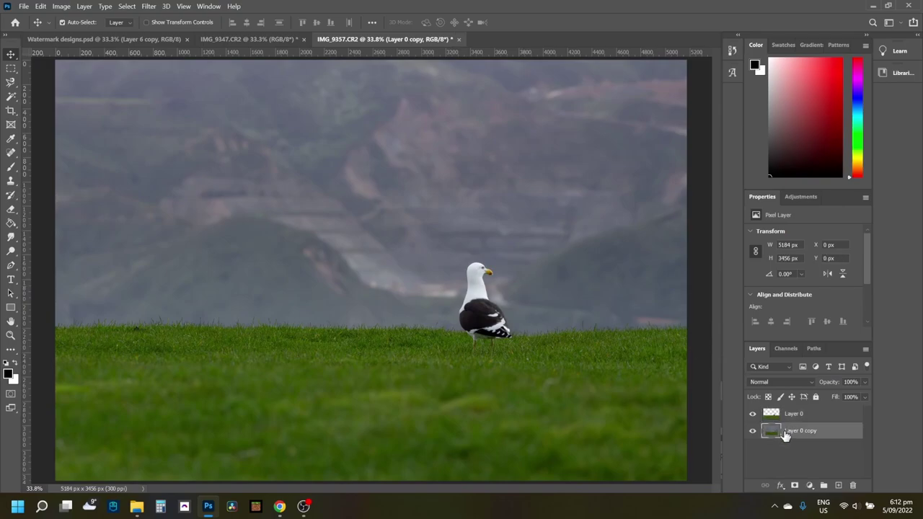
pyautogui.click(148, 5)
pyautogui.click(163, 67)
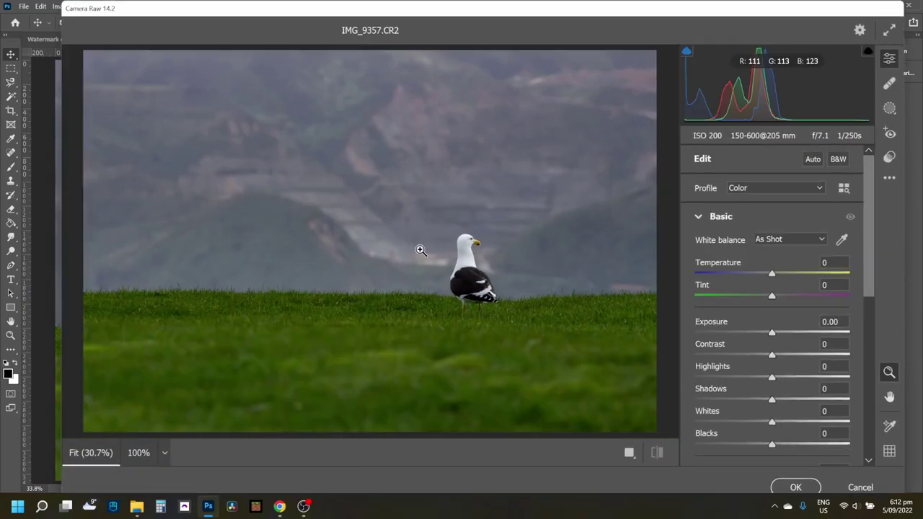
pyautogui.scroll(-3, 763, 406)
pyautogui.click(697, 275)
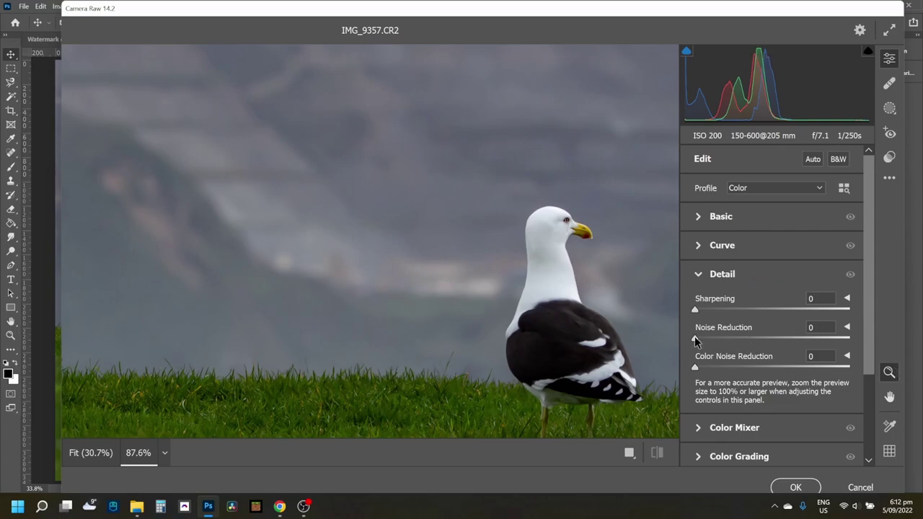
pyautogui.moveTo(710, 340); pyautogui.dragTo(718, 341)
pyautogui.press('Return')
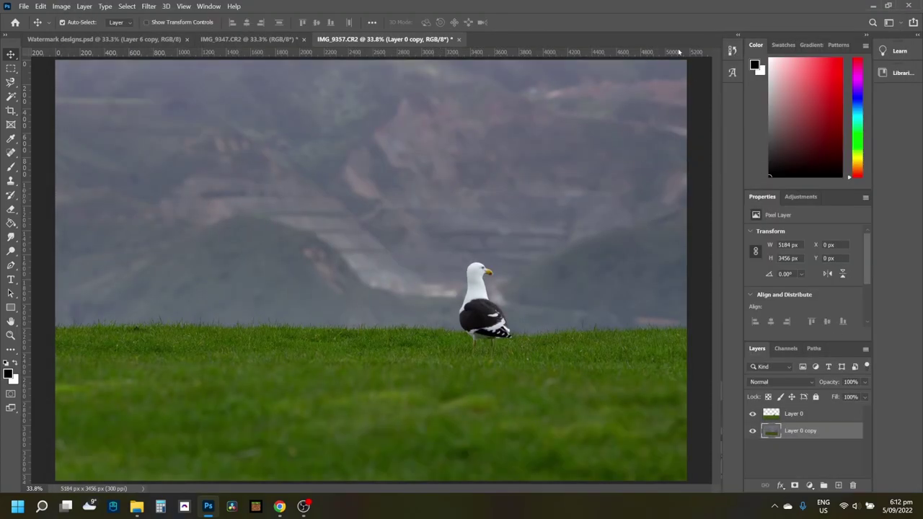
# - Compare the image before and after noise reduction via History at 100% zoom
pyautogui.click(732, 50)
pyautogui.click(620, 278)
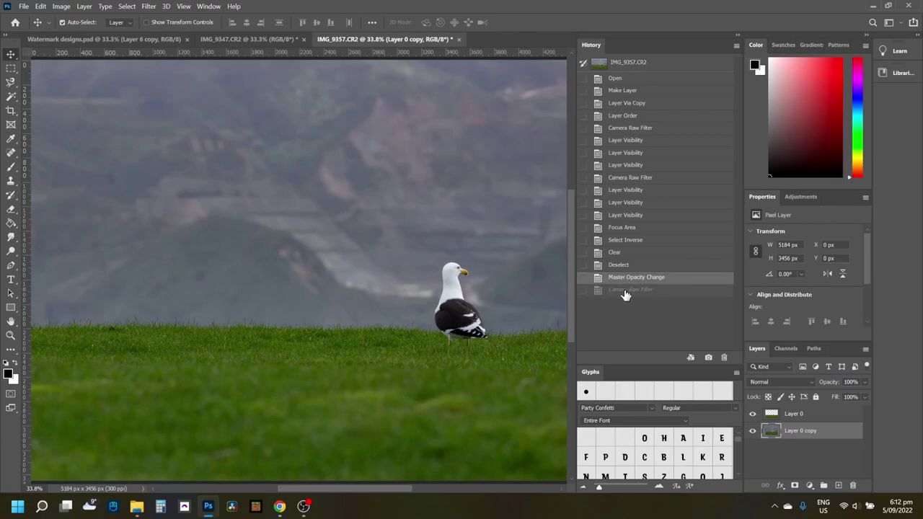
pyautogui.click(626, 290)
pyautogui.hotkey('ctrl', '1')
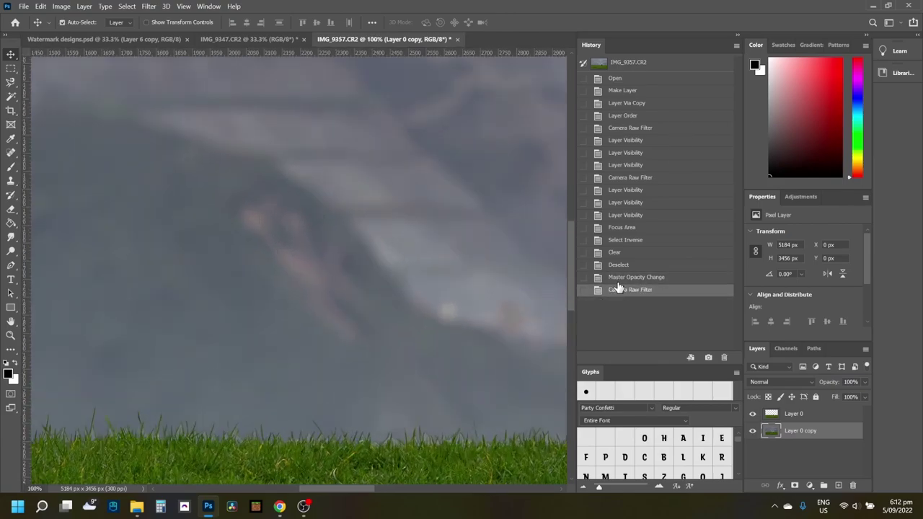
pyautogui.hotkey('ctrl', '0')
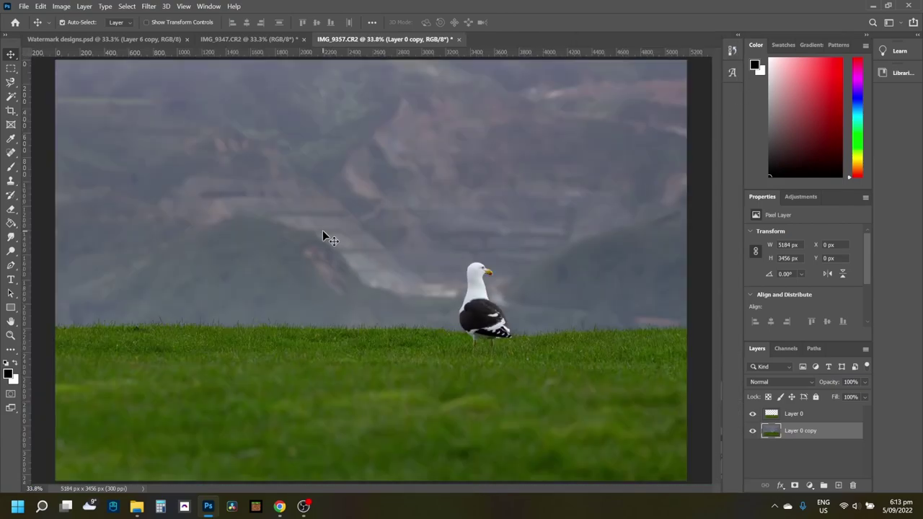
# - Merge the two layers into Layer 0 and enlarge it with Free Transform
pyautogui.rightClick(792, 416)
pyautogui.click(647, 358)
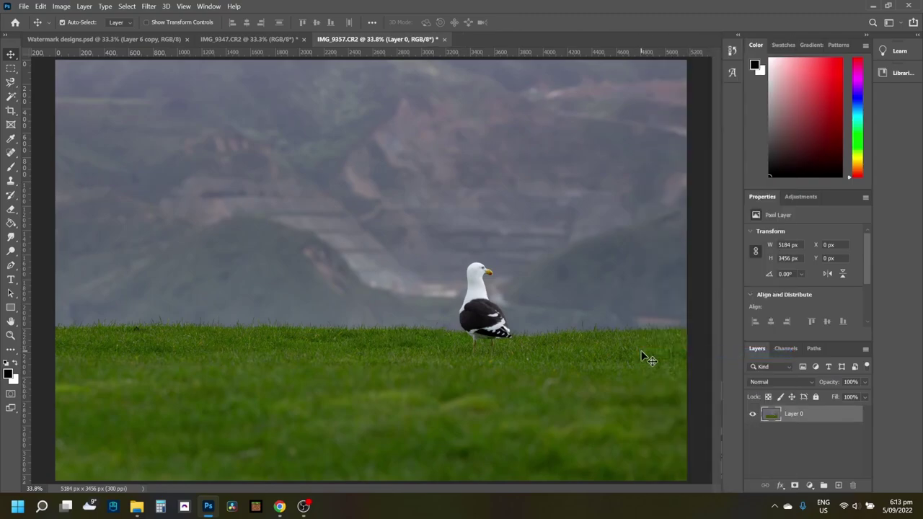
pyautogui.hotkey('ctrl', 't')
pyautogui.hotkey('ctrl', '-')
pyautogui.hotkey('ctrl', '-')
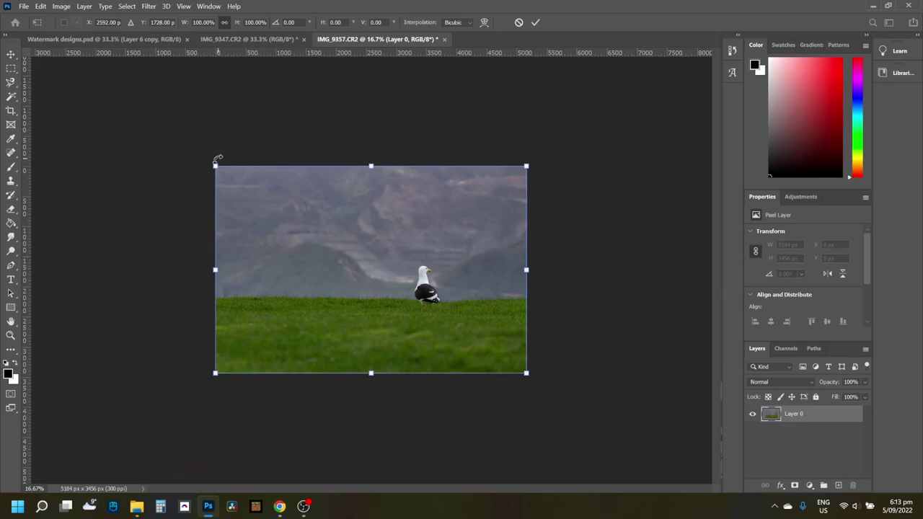
pyautogui.moveTo(215, 166); pyautogui.dragTo(171, 136)
pyautogui.moveTo(367, 274); pyautogui.dragTo(394, 282)
pyautogui.moveTo(555, 381); pyautogui.dragTo(560, 393)
pyautogui.moveTo(454, 302)
pyautogui.mouseDown()
pyautogui.moveTo(580, 331)
pyautogui.moveTo(573, 340)
pyautogui.mouseUp()
pyautogui.press('Return')
# - Resize and shift the layer again, then revert to the unscaled layer via History
pyautogui.hotkey('ctrl', '+')
pyautogui.hotkey('ctrl', '-')
pyautogui.hotkey('ctrl', 't')
pyautogui.moveTo(215, 166)
pyautogui.mouseDown()
pyautogui.moveTo(180, 136)
pyautogui.moveTo(201, 167)
pyautogui.mouseUp()
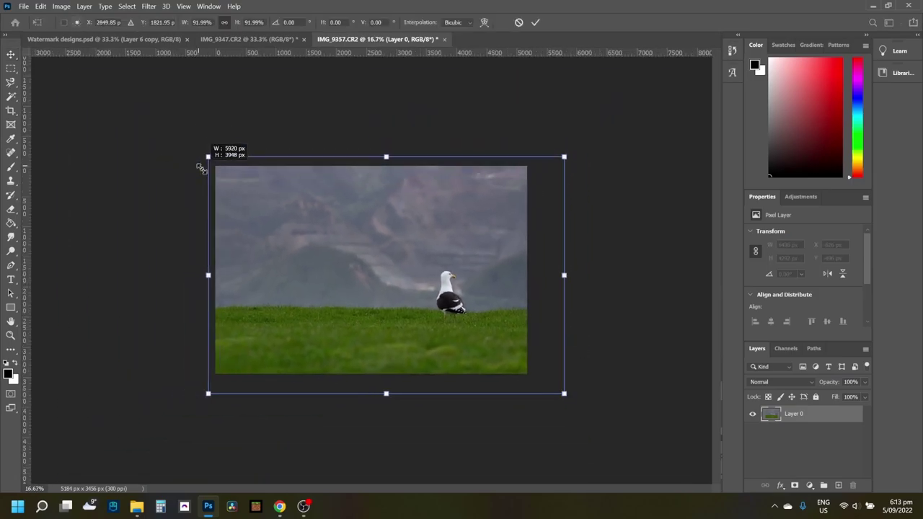
pyautogui.press('Return')
pyautogui.hotkey('ctrl', '+')
pyautogui.moveTo(486, 306); pyautogui.dragTo(475, 306)
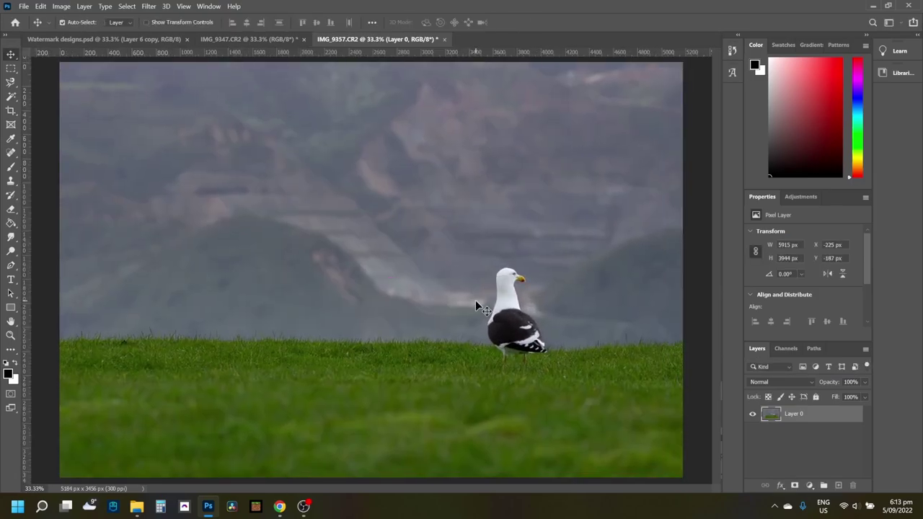
pyautogui.click(732, 51)
pyautogui.click(622, 294)
pyautogui.click(559, 307)
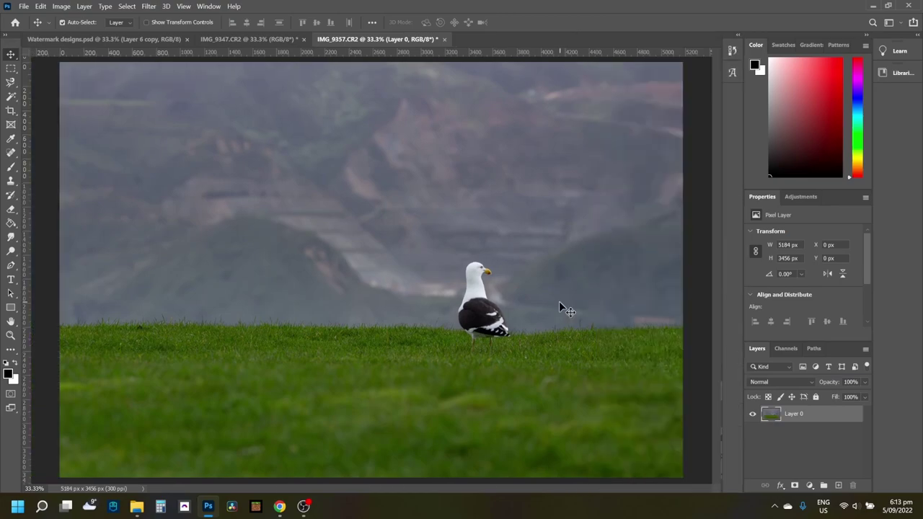
# - Enlarge the layer to 5461 × 3641 px and nudge it up-left to X -11, Y -68
pyautogui.hotkey('ctrl', '-')
pyautogui.hotkey('ctrl', 't')
pyautogui.moveTo(604, 426); pyautogui.dragTo(628, 442)
pyautogui.press('Return')
pyautogui.moveTo(493, 372)
pyautogui.mouseDown()
pyautogui.moveTo(491, 357)
pyautogui.moveTo(543, 353)
pyautogui.mouseUp()
pyautogui.hotkey('ctrl', '+')
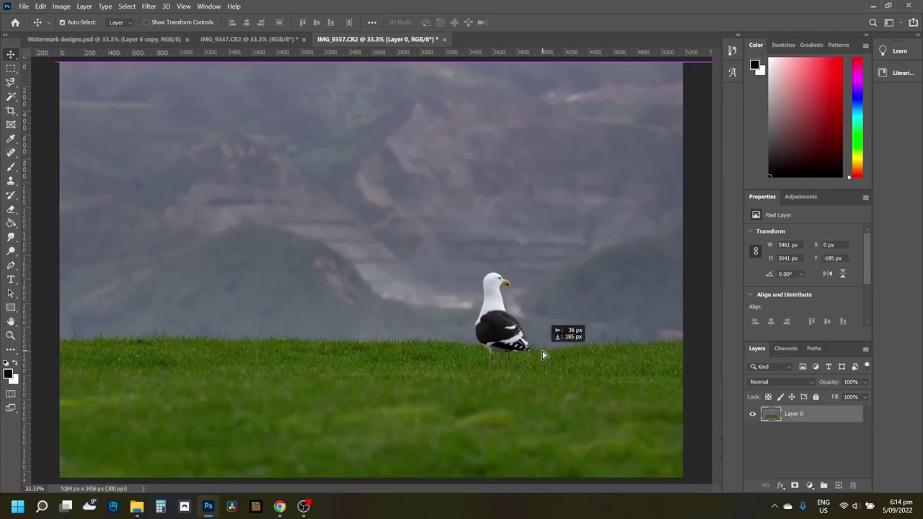
pyautogui.moveTo(544, 354); pyautogui.dragTo(545, 349)
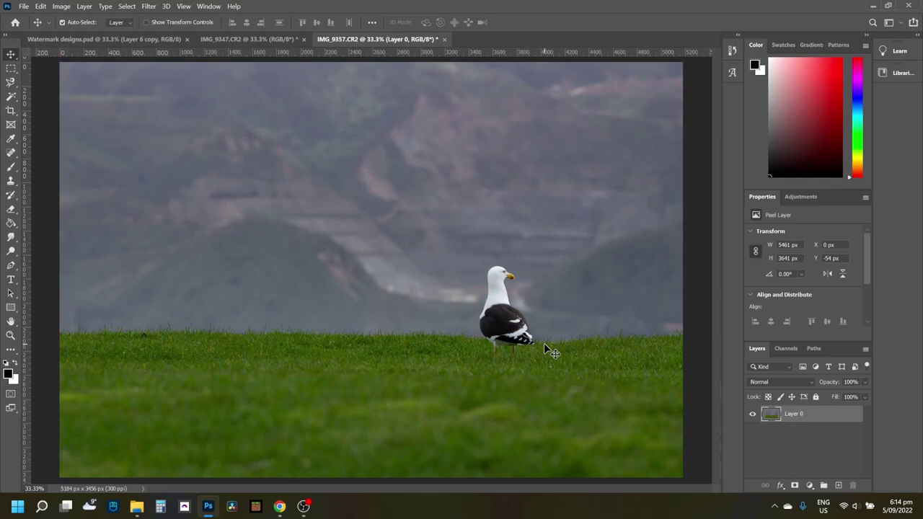
pyautogui.hotkey('shift', 'Left')
pyautogui.hotkey('shift', 'Up')
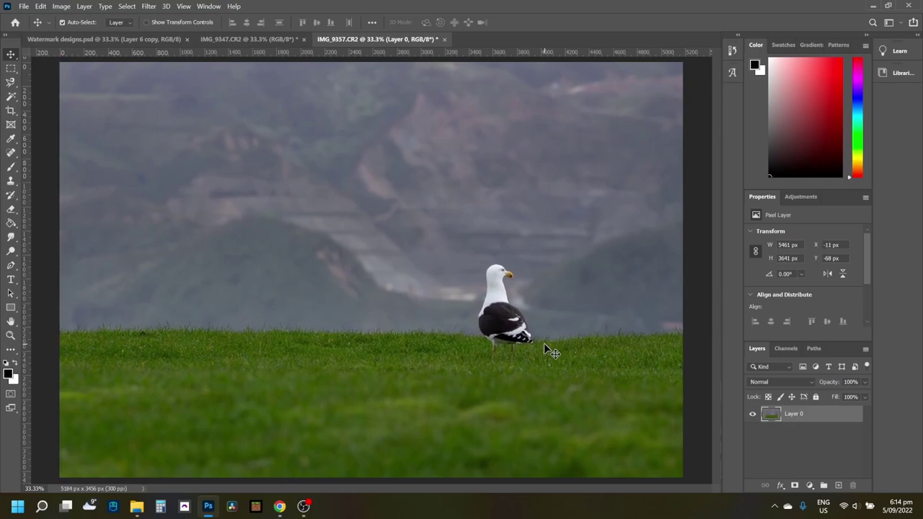
# - Save the enlarged gull photo as a PNG named 'Karoro outstanding in his field edit'
pyautogui.click(24, 6)
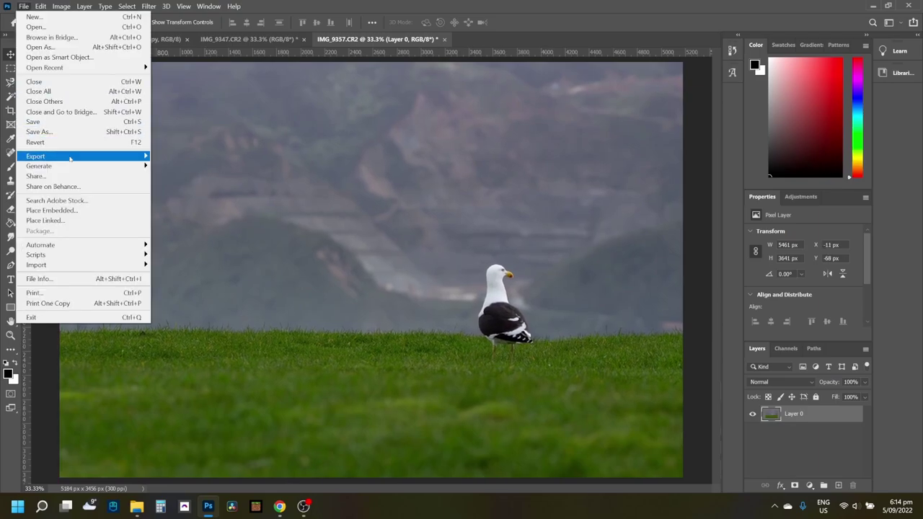
pyautogui.click(56, 132)
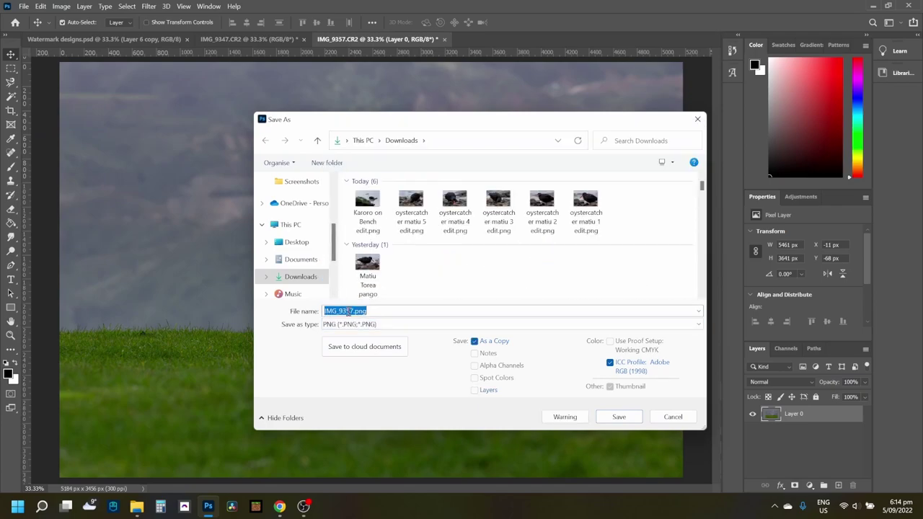
pyautogui.write('Karoro outstanding in his field edit')
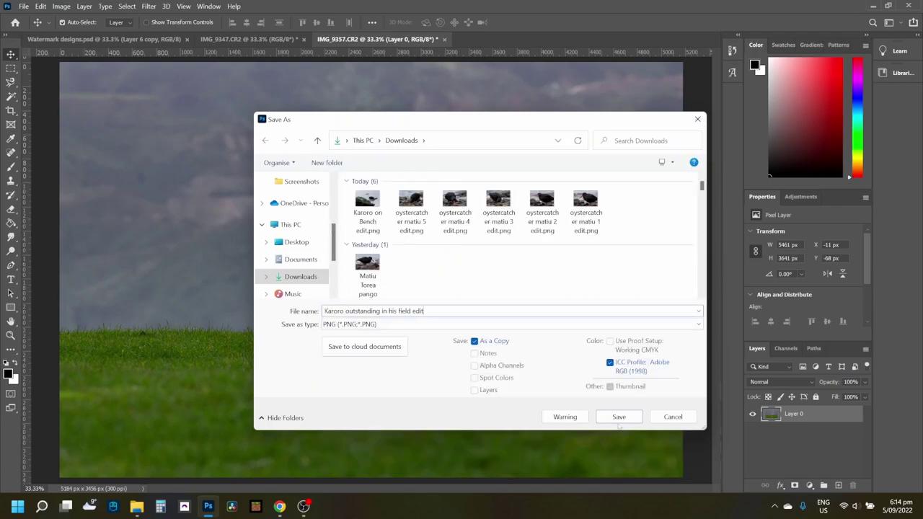
pyautogui.click(619, 424)
pyautogui.click(531, 147)
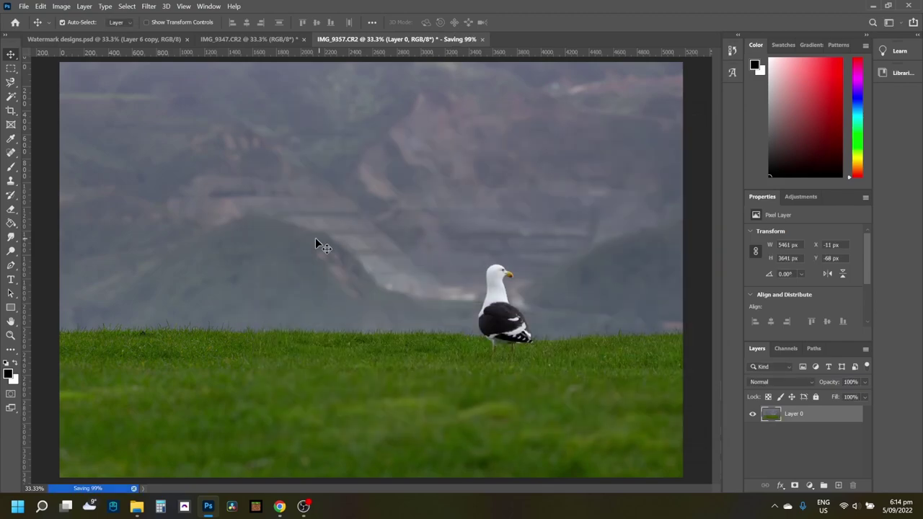
pyautogui.click(249, 39)
# - Place the bird watermark bottom-left and save as 'karoro outstanding in his field w'
pyautogui.moveTo(135, 456)
pyautogui.mouseDown()
pyautogui.moveTo(166, 432)
pyautogui.moveTo(127, 442)
pyautogui.moveTo(129, 459)
pyautogui.mouseUp()
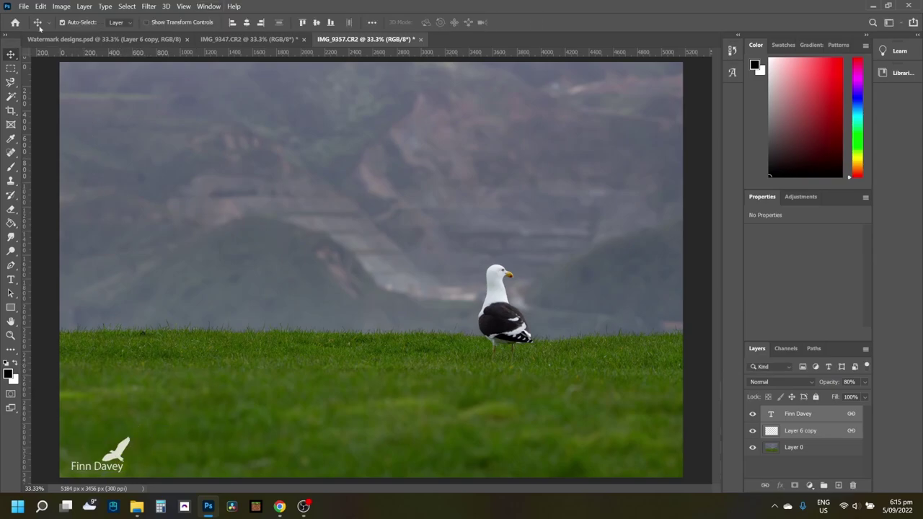
pyautogui.click(24, 6)
pyautogui.click(43, 127)
pyautogui.write('karoro out')
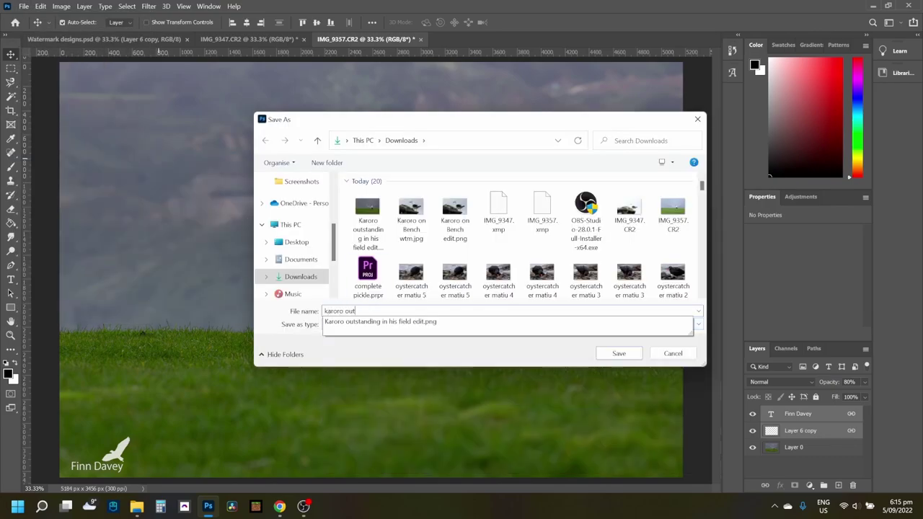
pyautogui.write('standing in his field wtm')
pyautogui.click(621, 354)
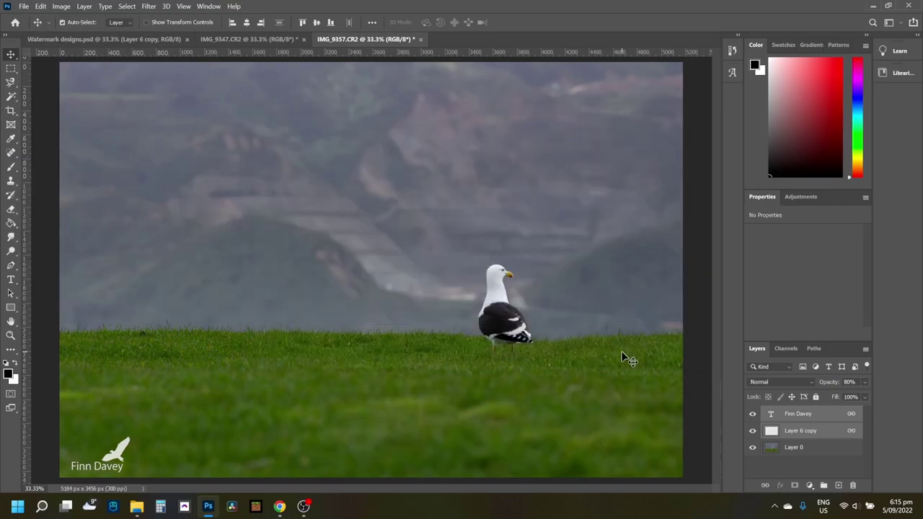